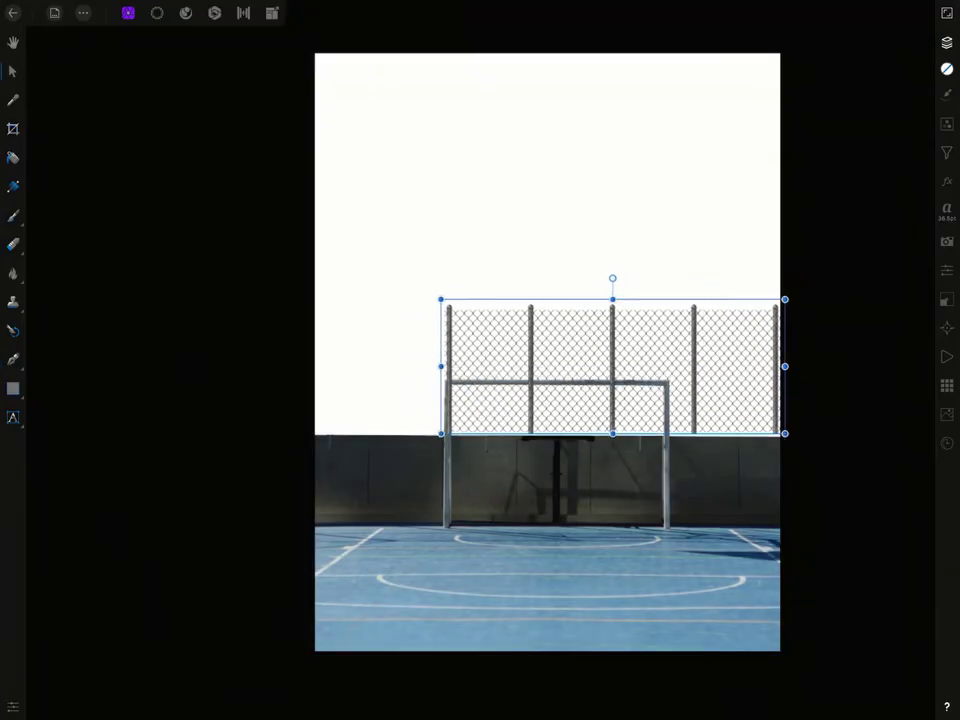
Scale the fence layer down so it sits on top of the court wall
drag(332, 258, 429, 293)
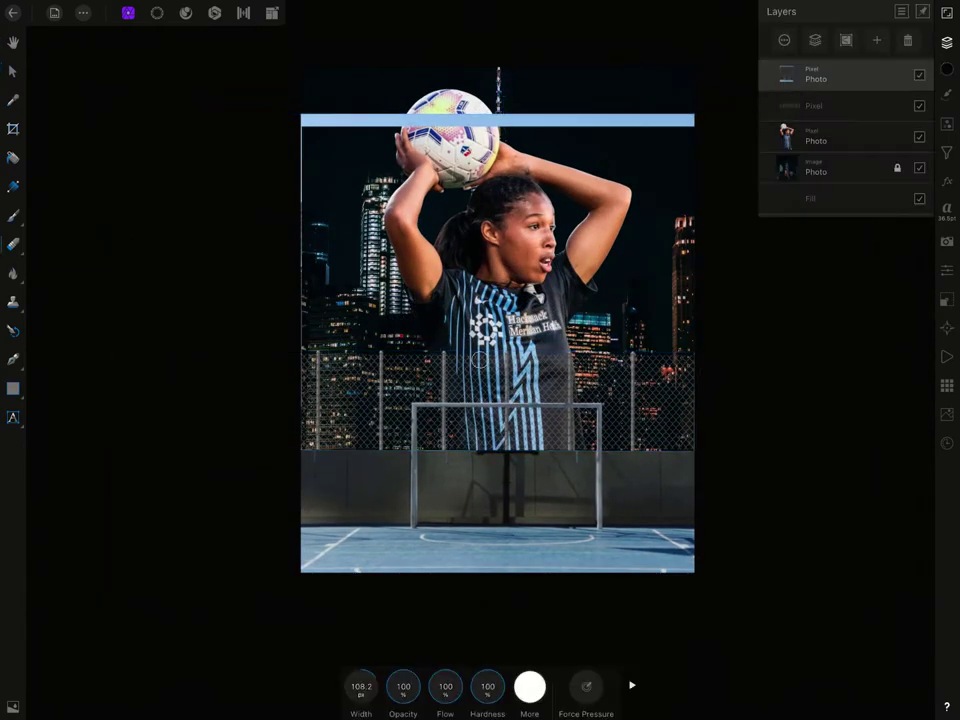
Clone clean wall texture over the black post behind the goal
scroll(494, 488, up, 3)
scroll(494, 488, up, 3)
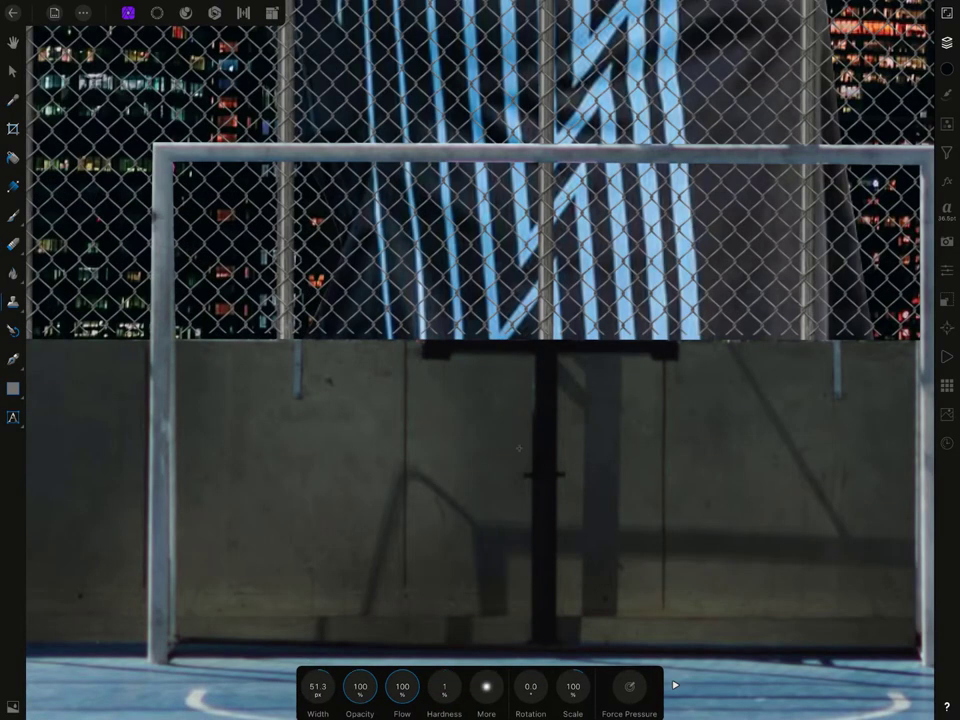
drag(519, 448, 510, 404)
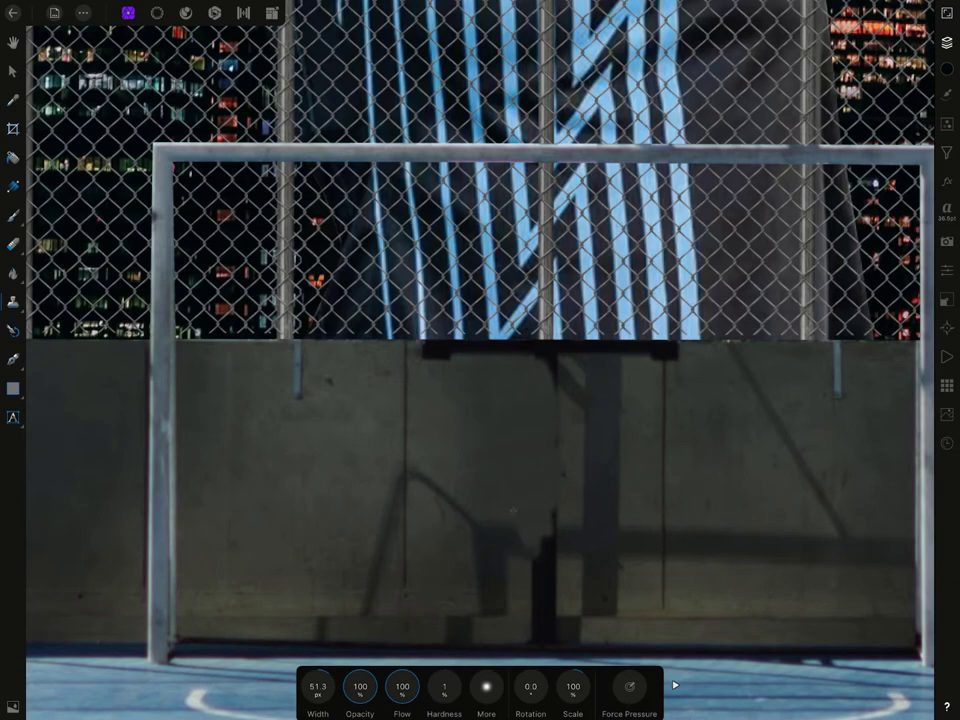
scroll(535, 534, up, 3)
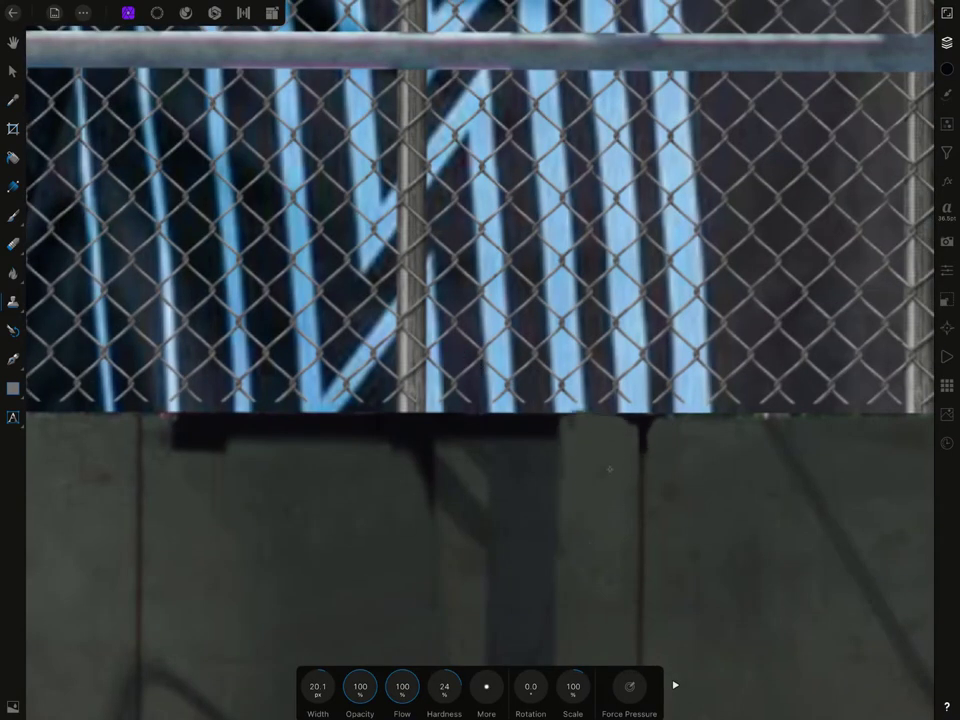
scroll(560, 453, up, 2)
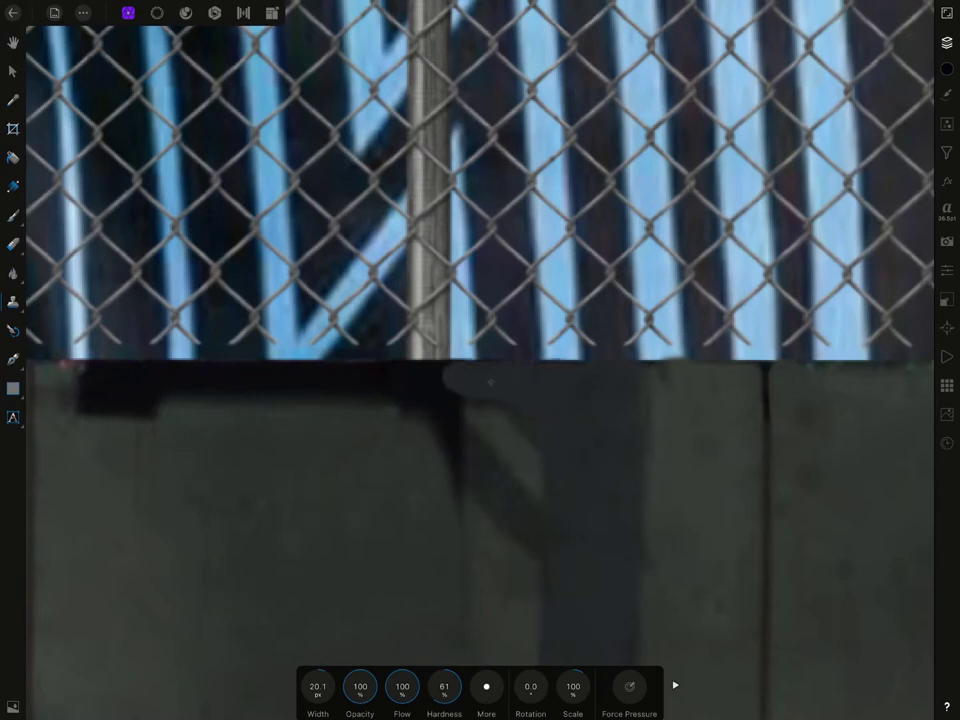
scroll(565, 379, down, 5)
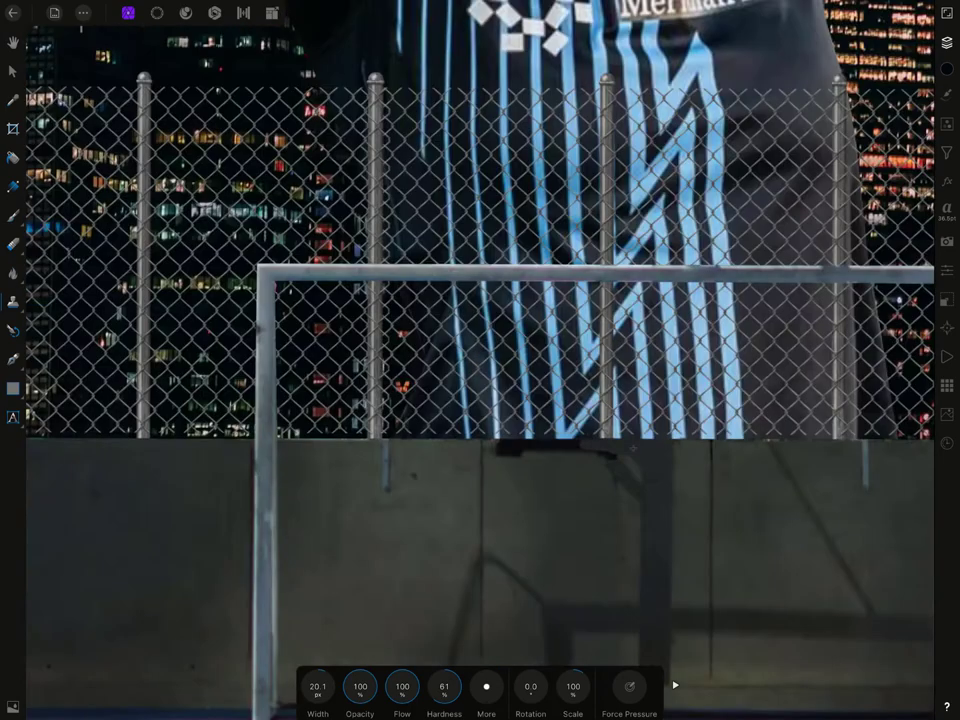
scroll(481, 513, up, 5)
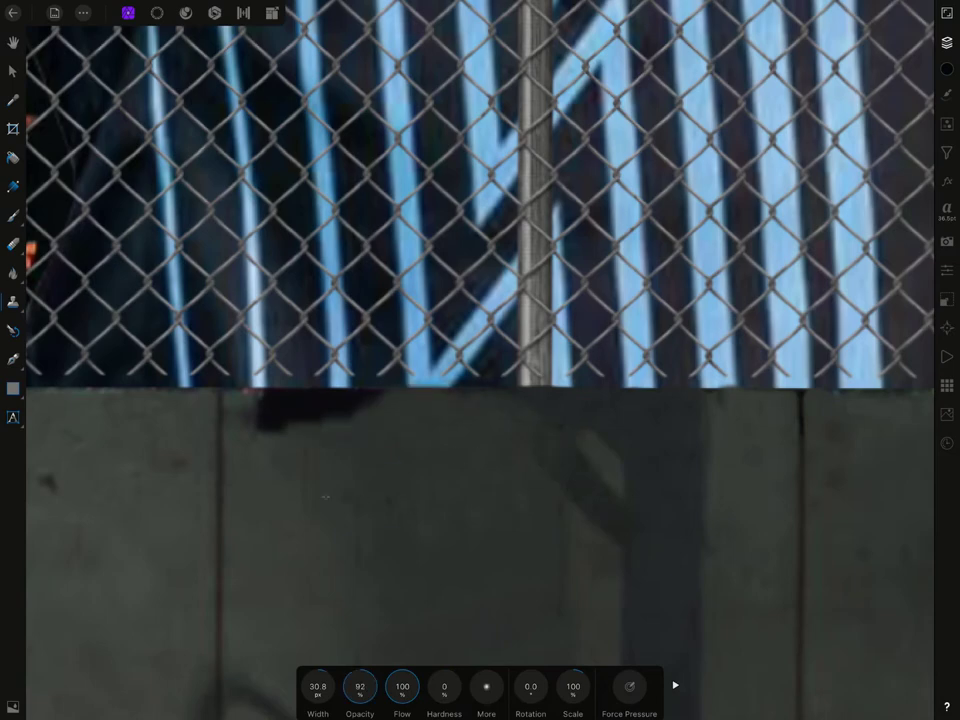
scroll(443, 563, down, 5)
scroll(443, 563, up, 5)
Undo the last bad clone stroke and switch to the Move Tool
key(ctrl+z)
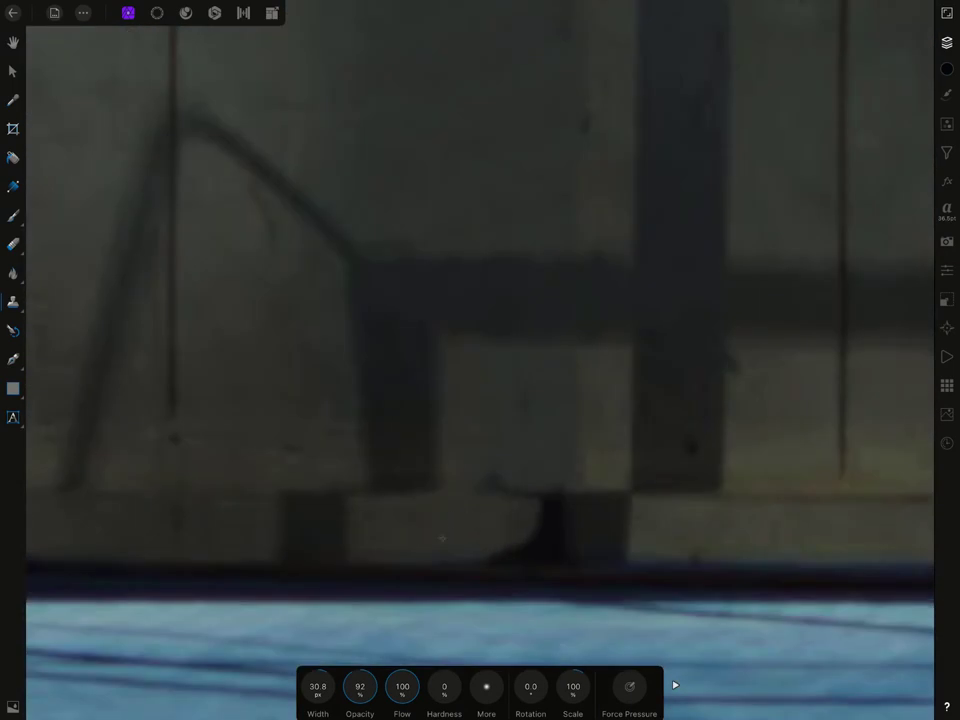
scroll(530, 538, down, 10)
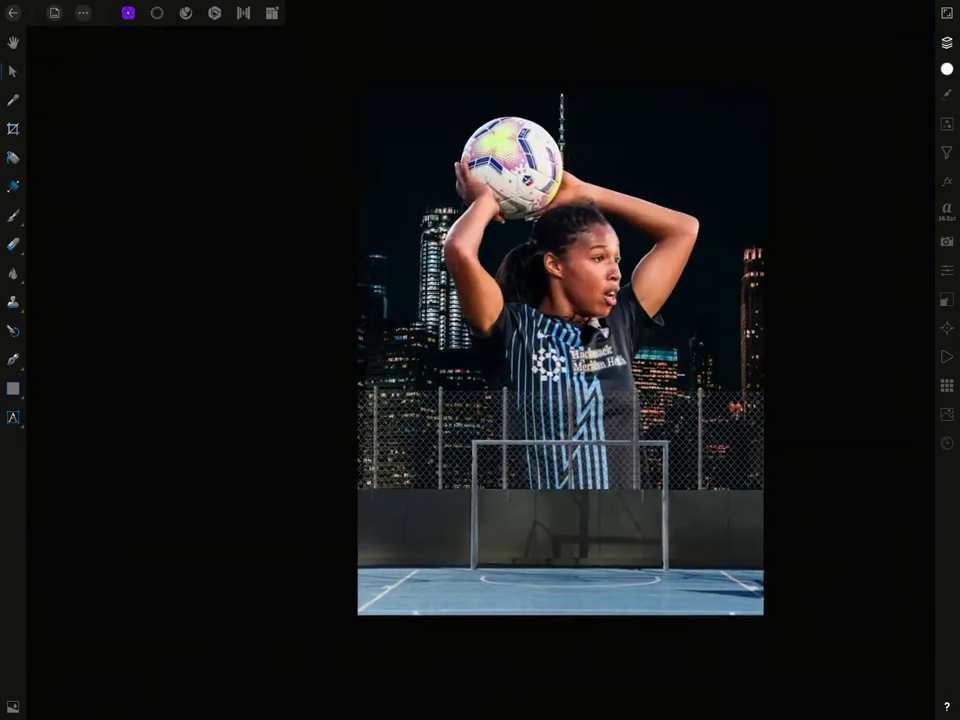
key(v)
scroll(480, 400, up, 3)
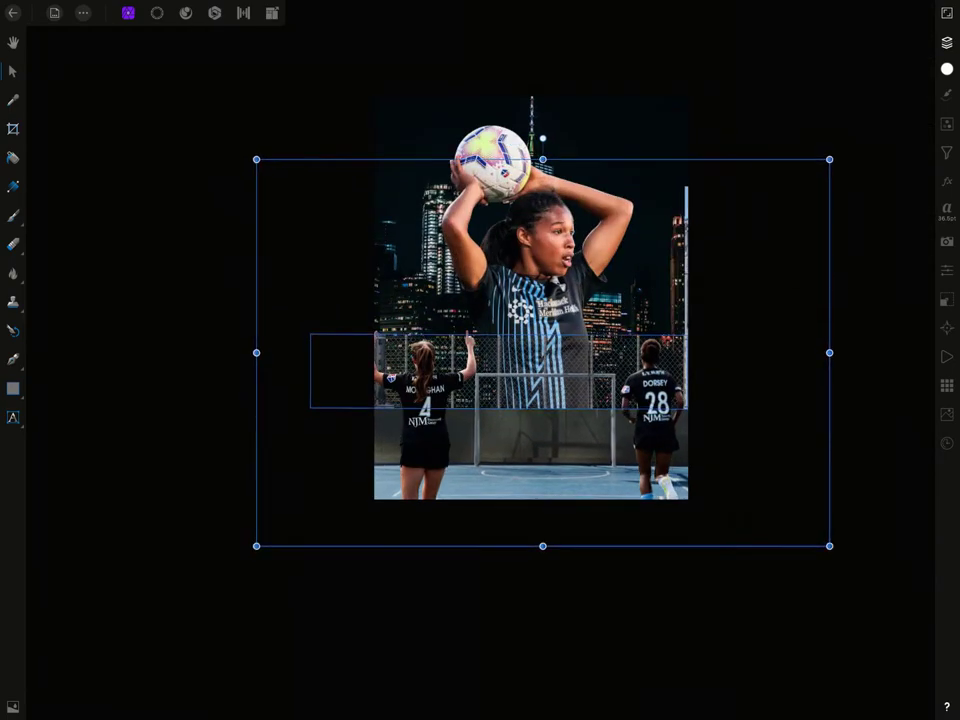
Move player 4 to the right of the goal and player 28 to the left, fine-tuning both
key(e)
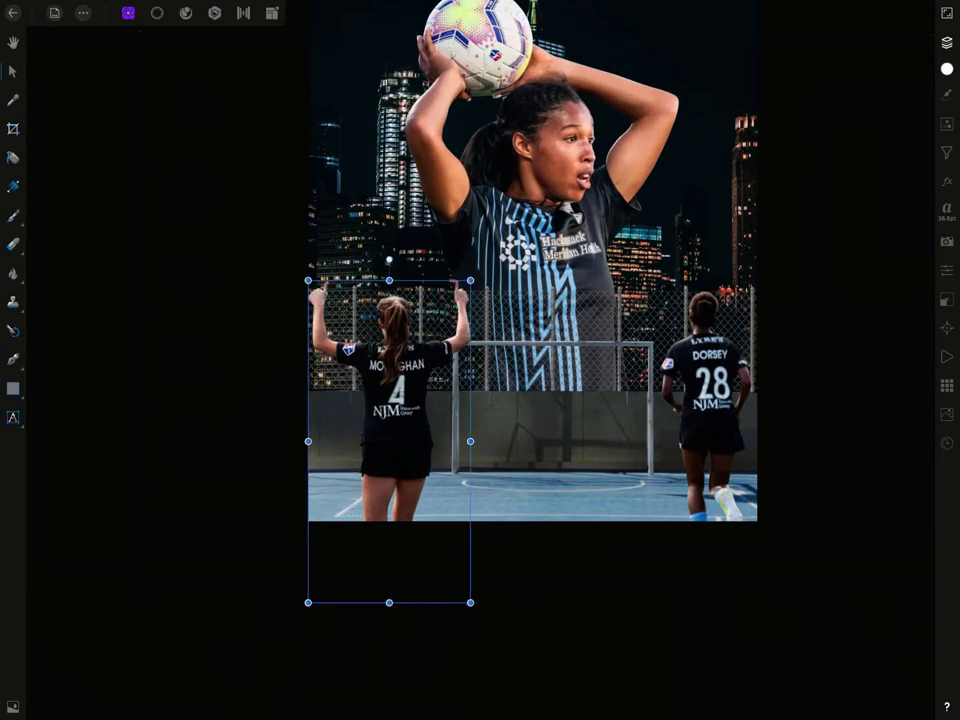
drag(389, 441, 666, 486)
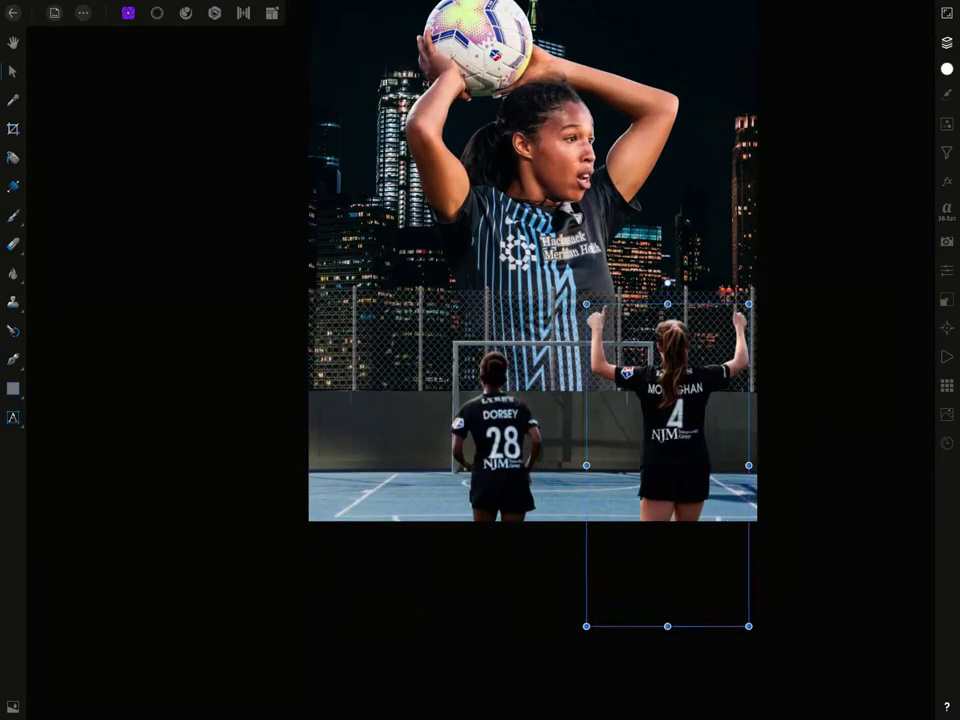
drag(710, 420, 344, 425)
drag(670, 440, 674, 423)
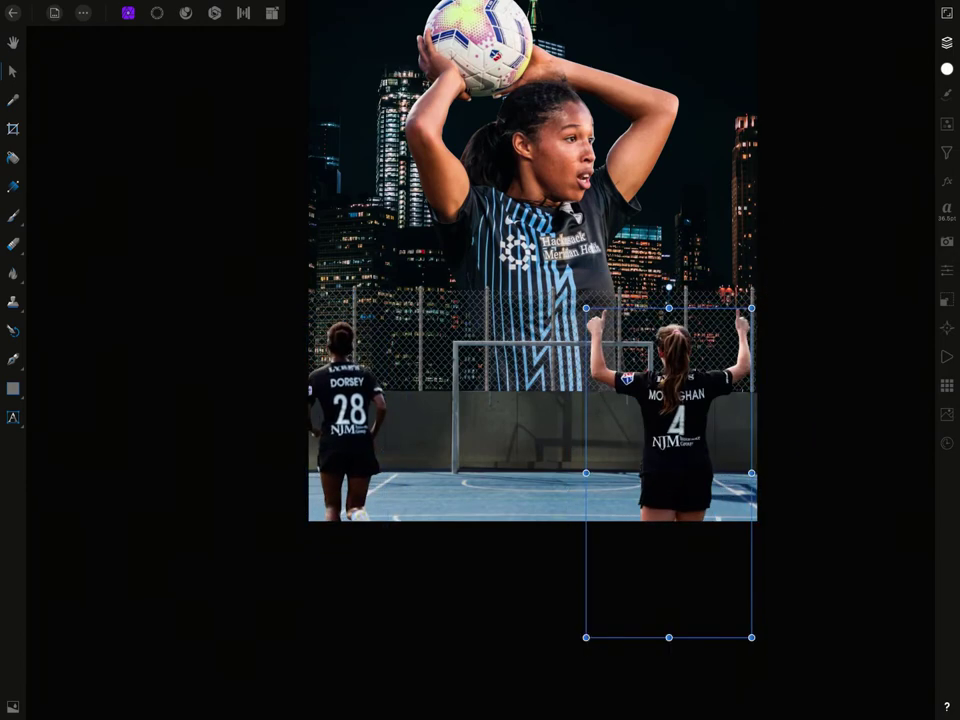
drag(346, 420, 386, 430)
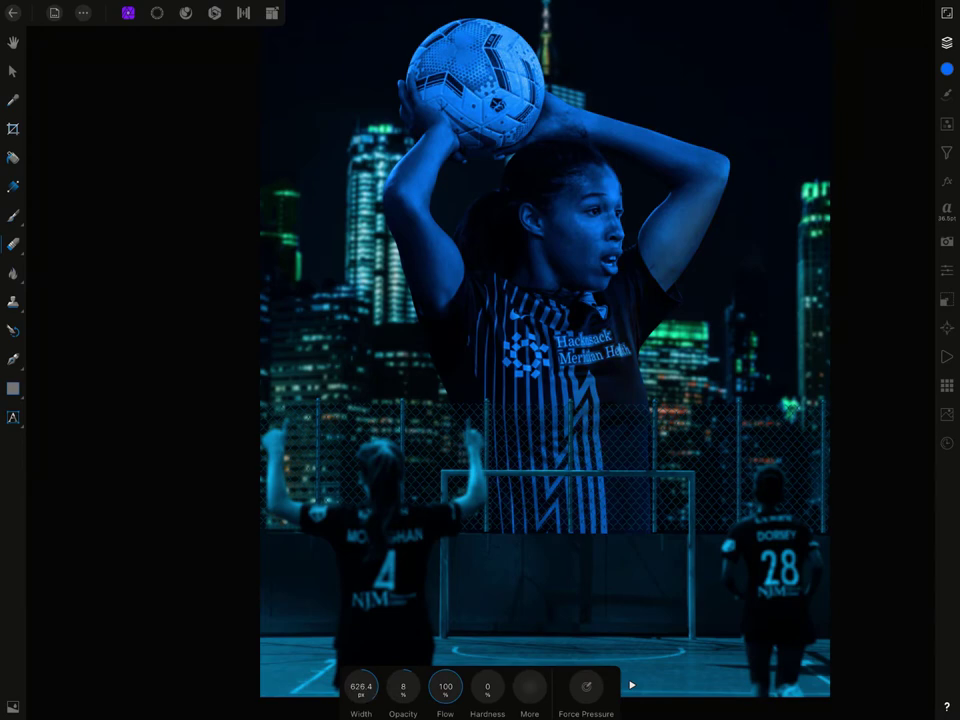
Shrink the brush and set the Recolor hue to yellow-green (64.8)
drag(361, 686, 330, 686)
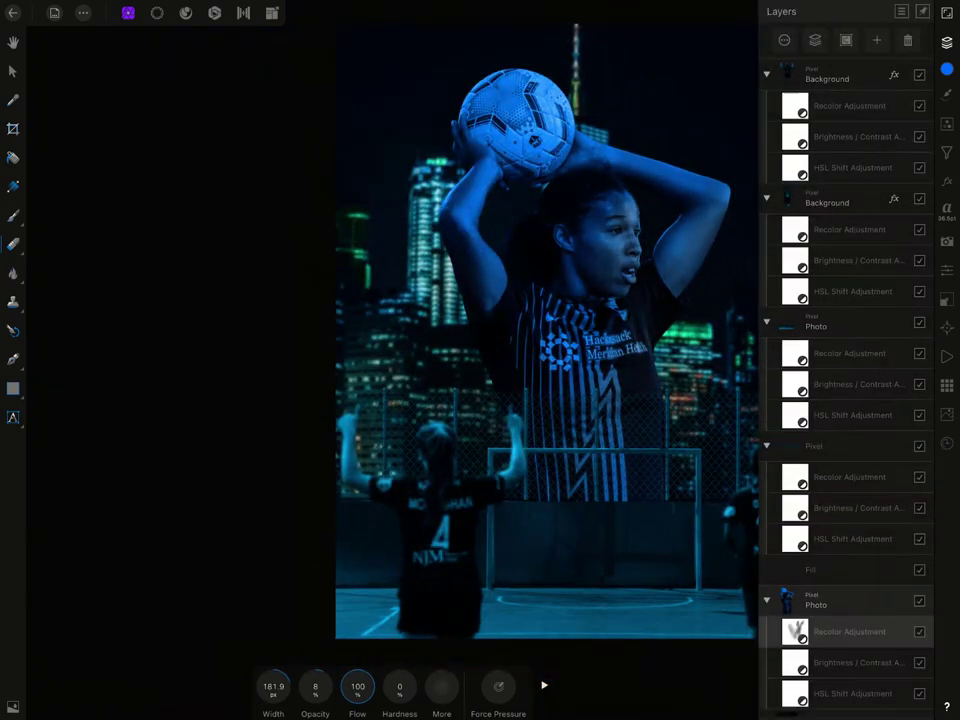
drag(237, 686, 300, 686)
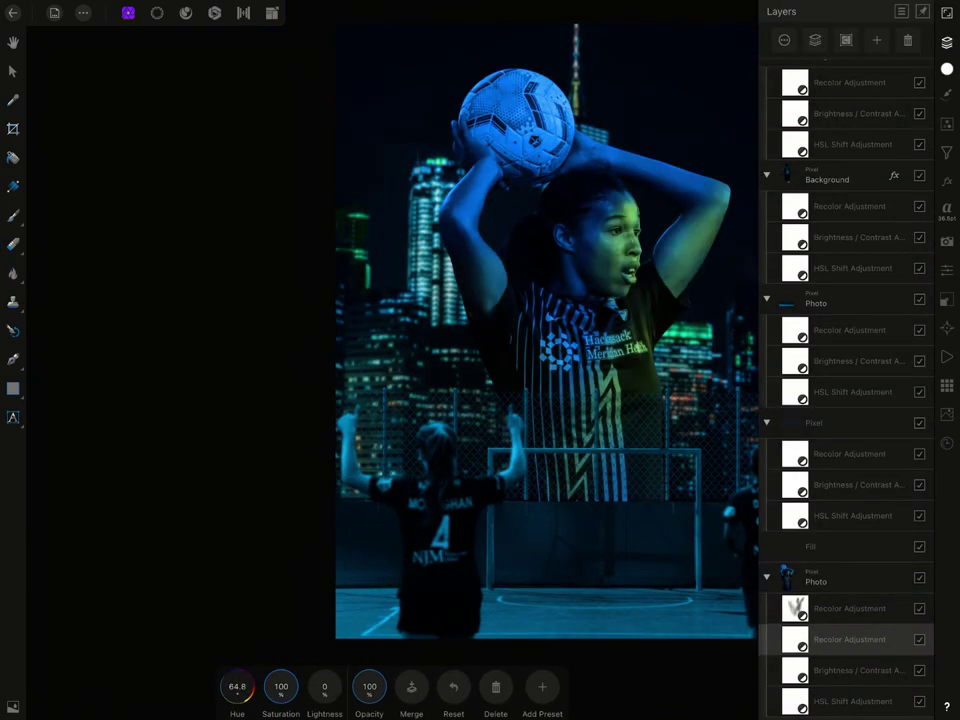
click(947, 42)
key(b)
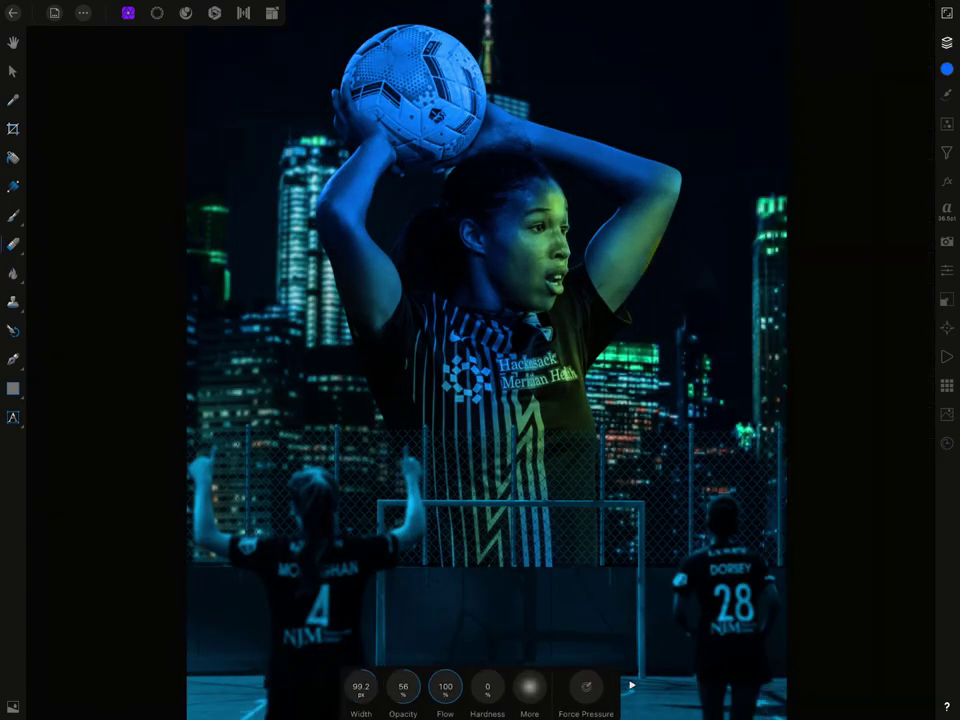
Paint the rim light onto the arm, face and shirt with a faint white brush, erasing excess
key(b)
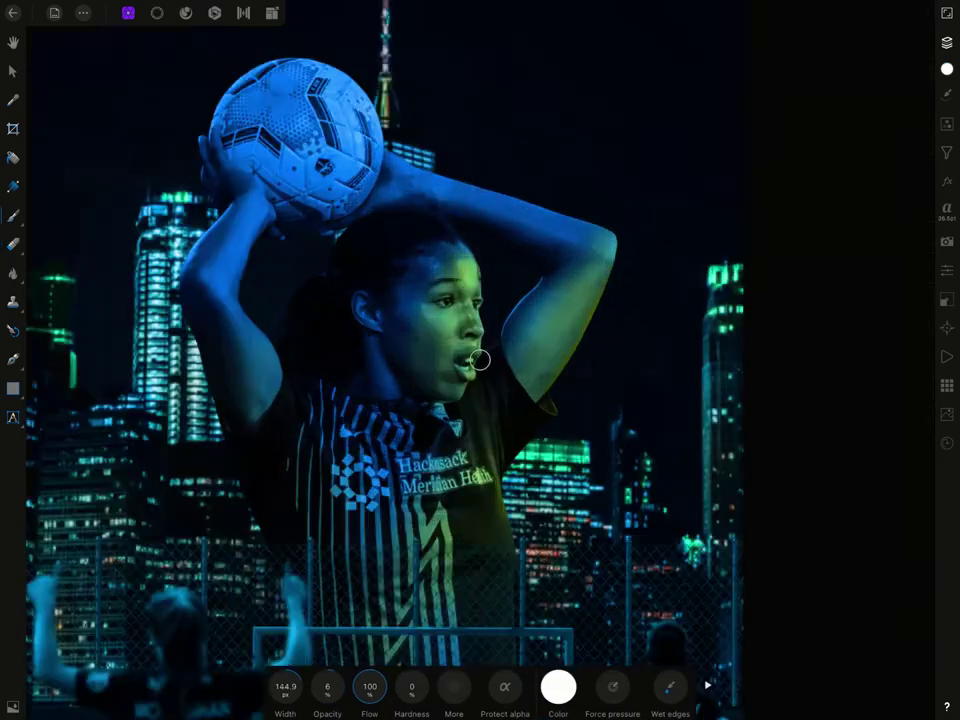
scroll(479, 359, up, 3)
key(e)
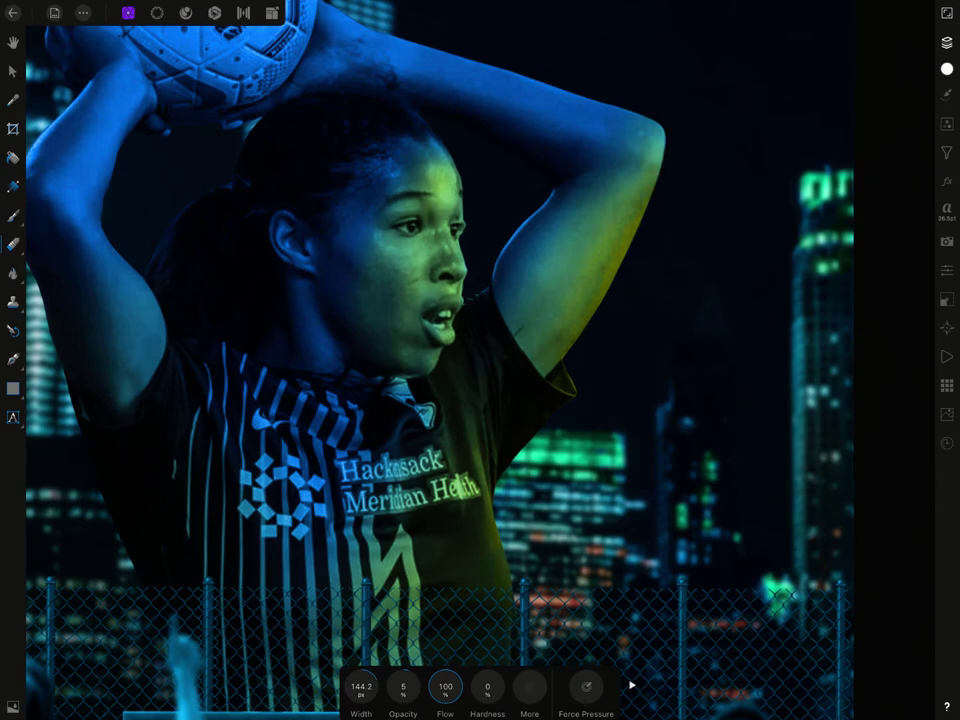
scroll(479, 359, down, 3)
scroll(479, 359, down, 2)
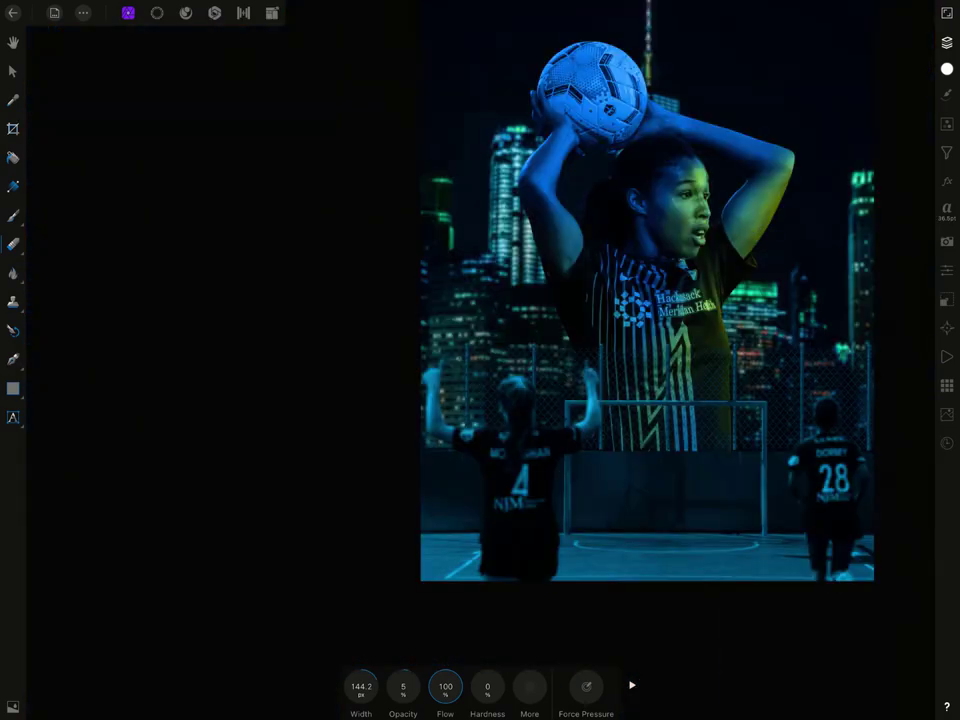
scroll(479, 359, up, 2)
key(b)
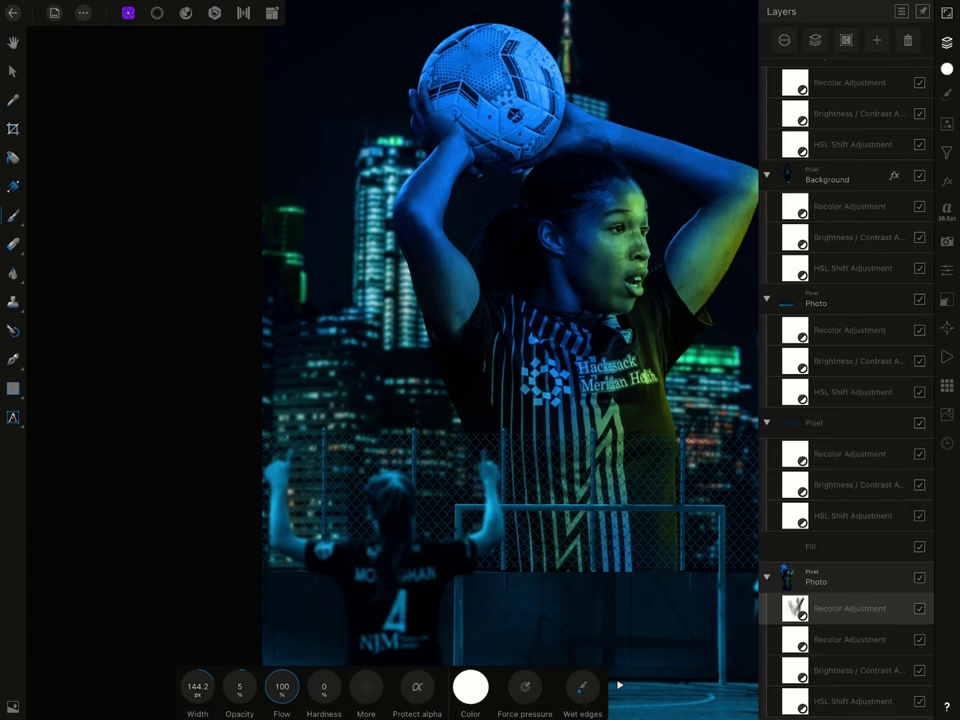
key(1)
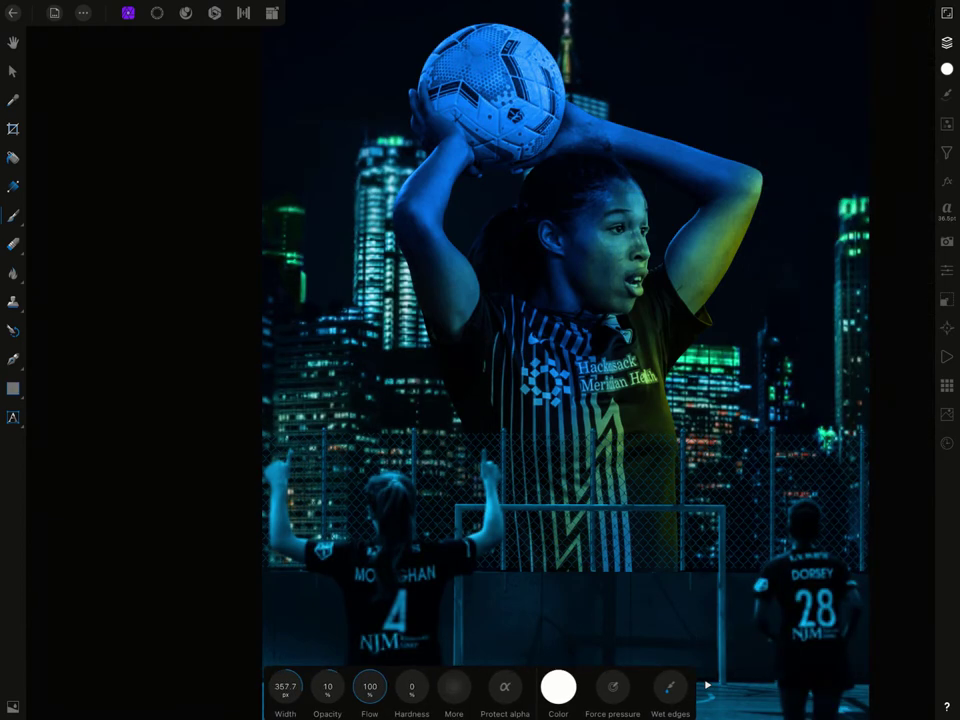
scroll(615, 360, down, 1)
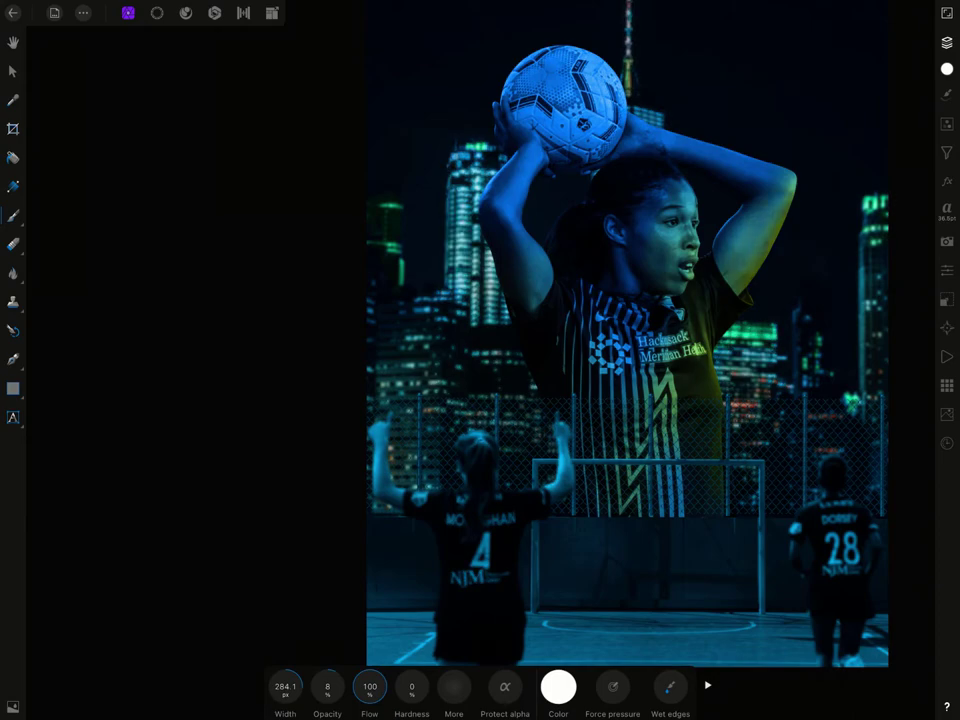
scroll(615, 360, up, 2)
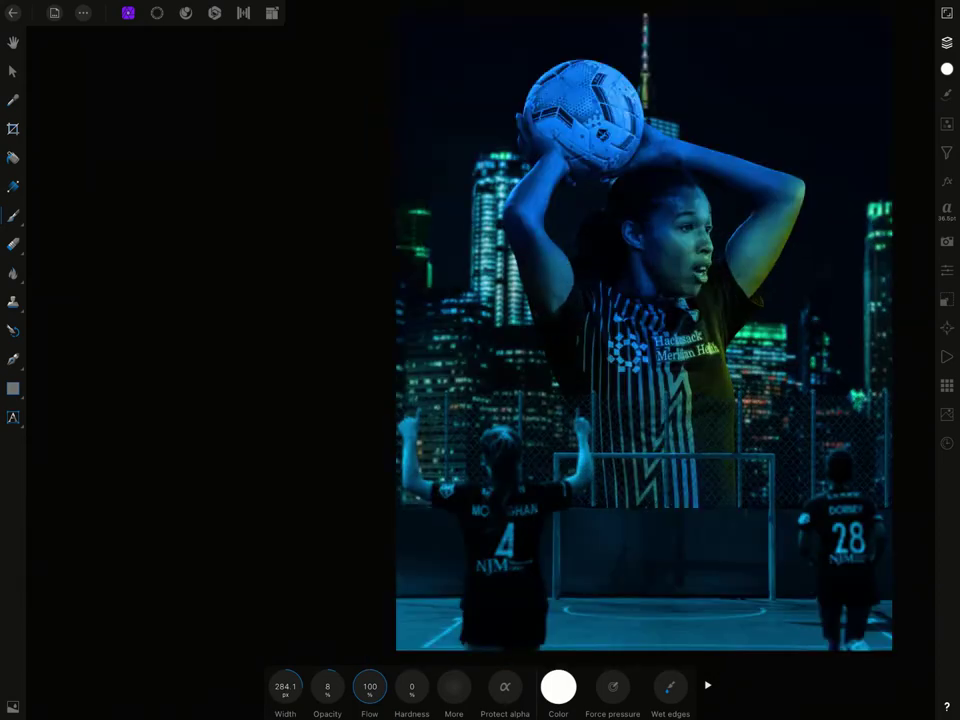
scroll(480, 360, down, 2)
Erase leftover rim light around the player at 25% opacity, then switch to the Paint Brush
scroll(480, 360, up, 4)
click(947, 42)
scroll(480, 360, down, 2)
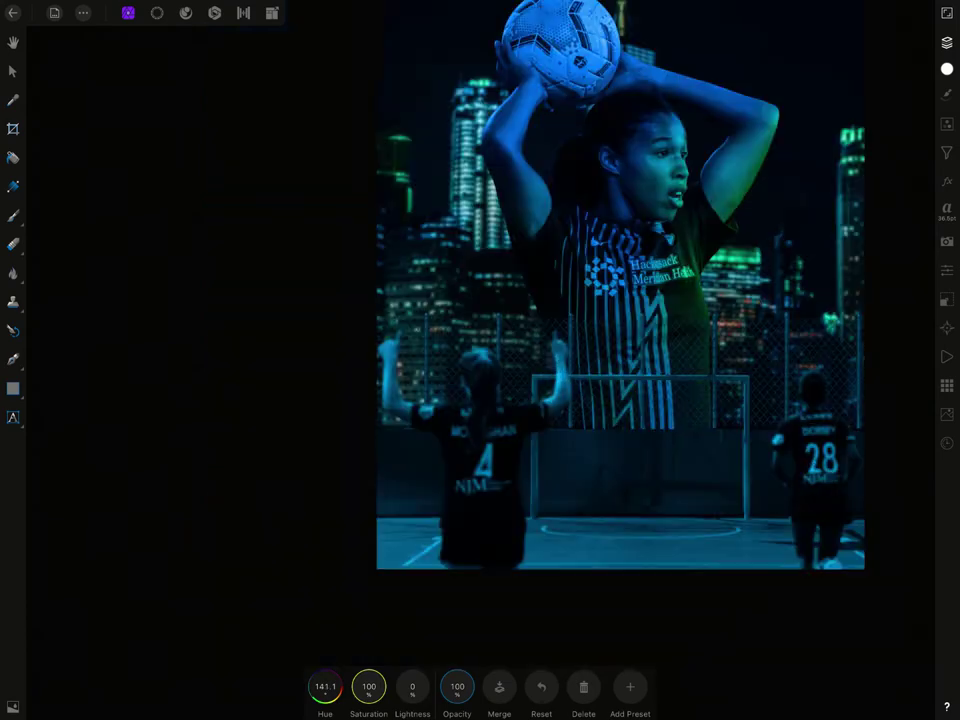
scroll(480, 360, down, 2)
scroll(480, 360, up, 4)
scroll(640, 290, down, 1)
scroll(640, 290, down, 2)
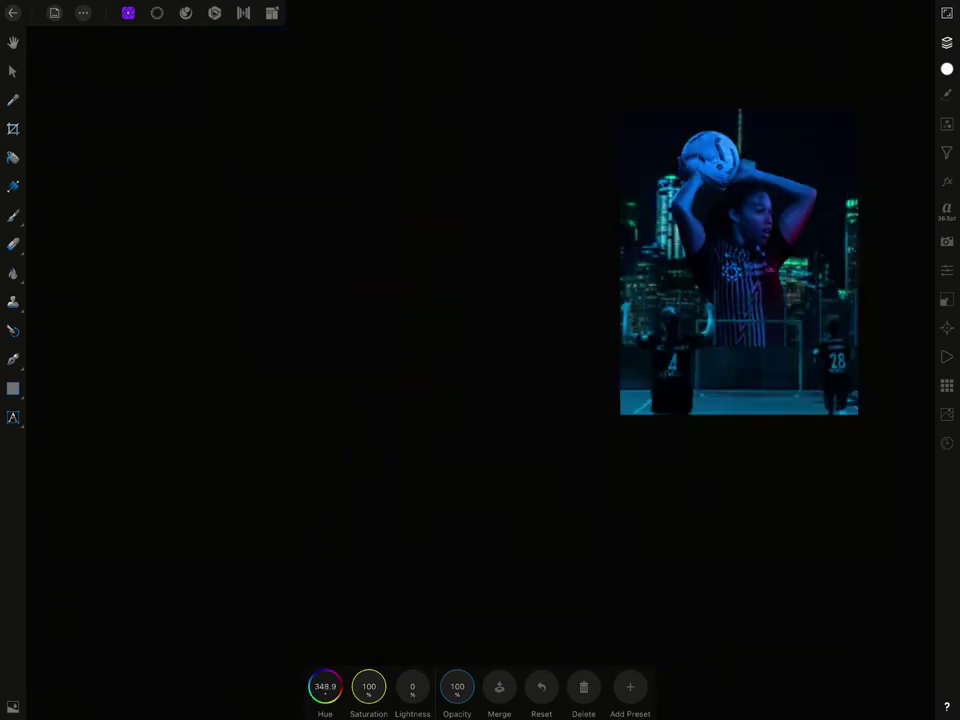
scroll(670, 270, up, 2)
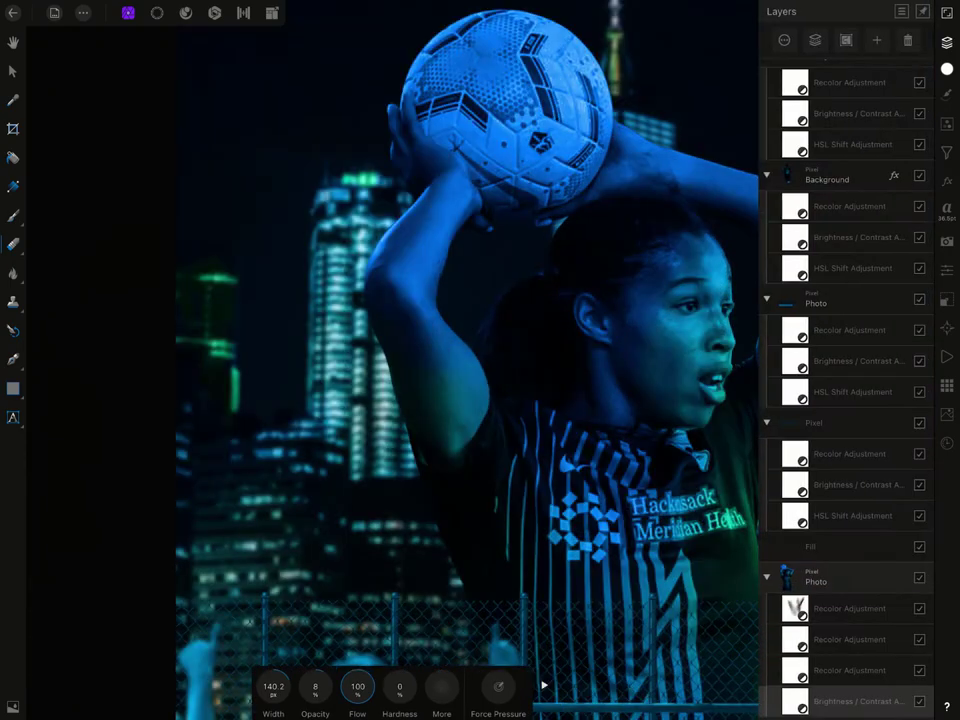
key(2)
key(5)
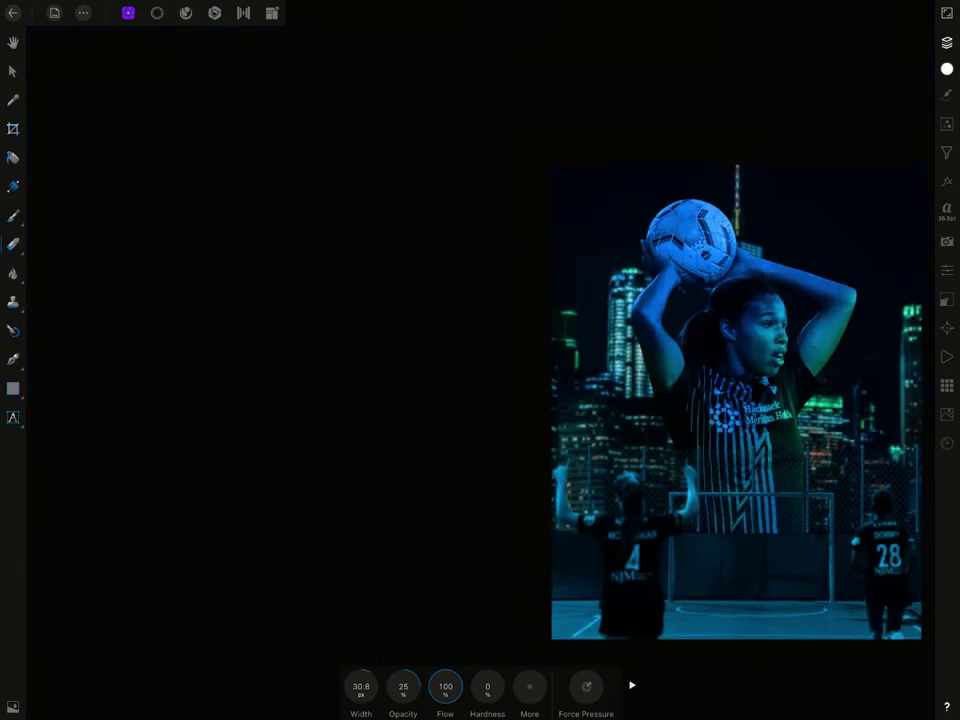
key(b)
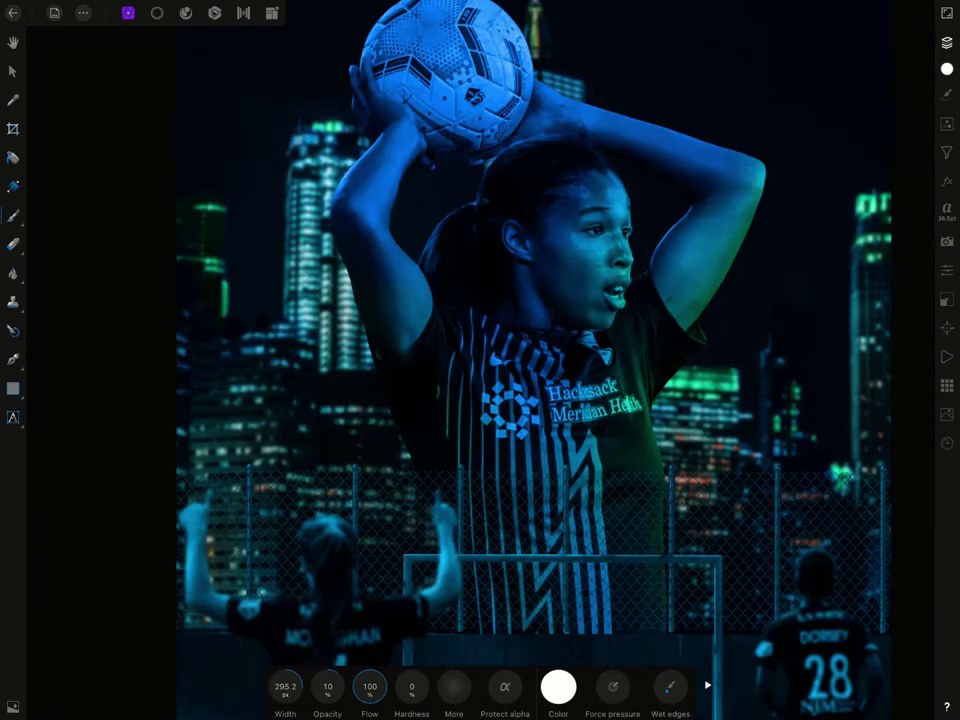
With the Erase Brush, fade stray light on the face, raised arm and shirt edges
click(13, 243)
click(946, 42)
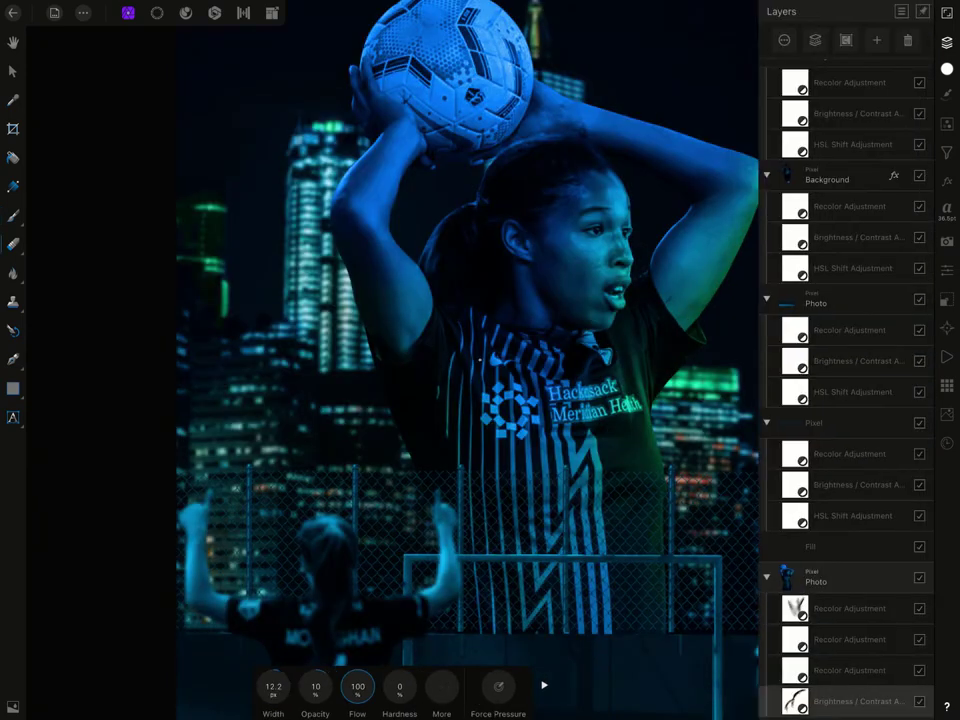
scroll(560, 300, up, 3)
scroll(560, 300, up, 2)
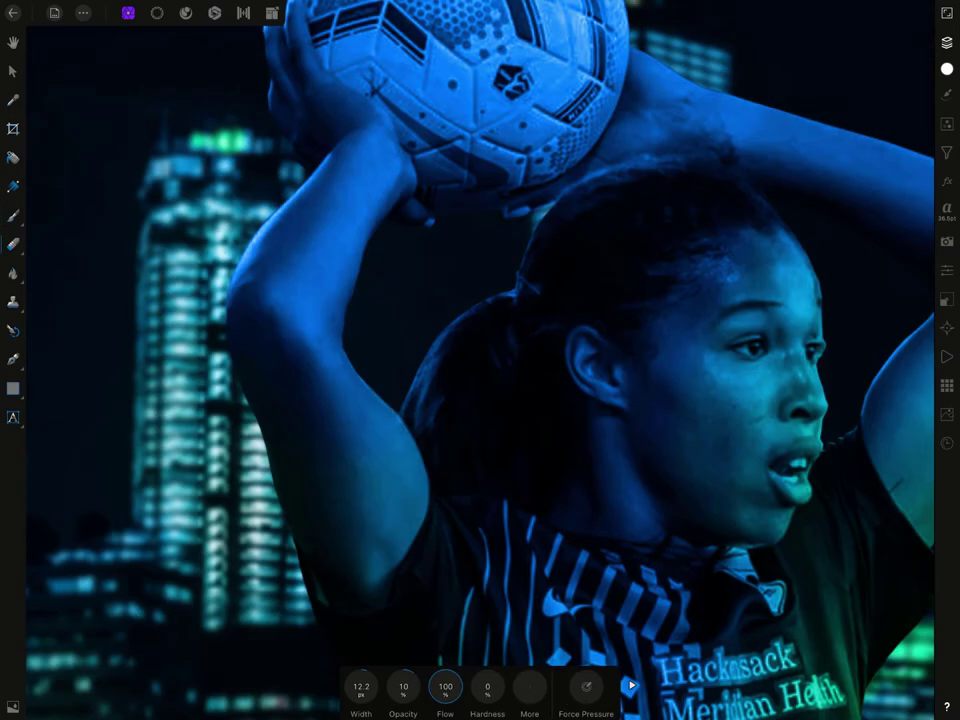
scroll(780, 400, up, 3)
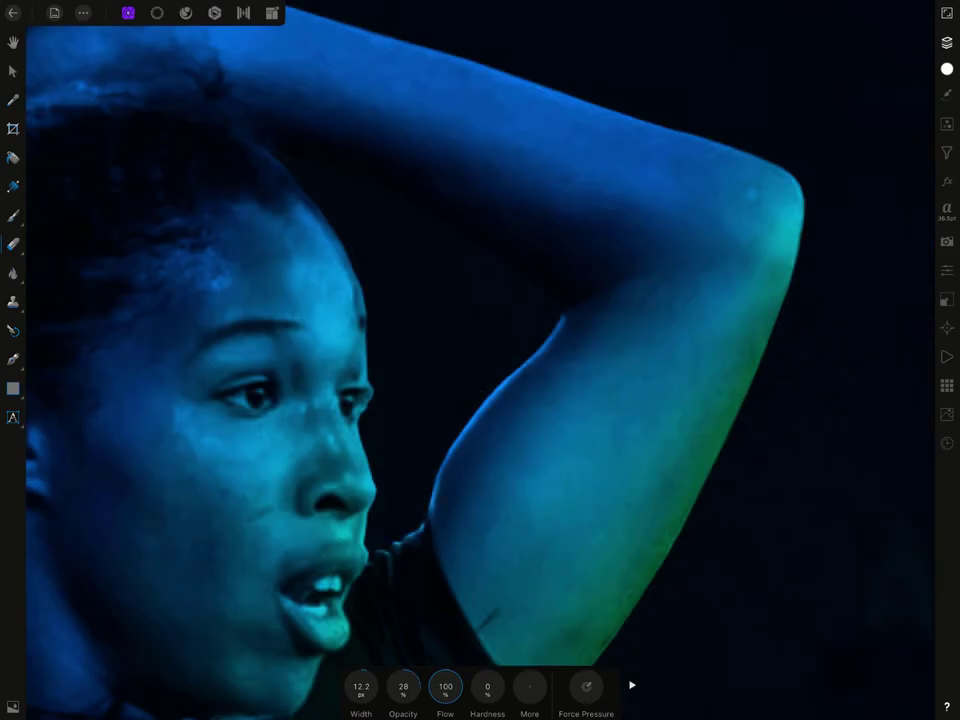
scroll(480, 360, down, 5)
scroll(730, 380, up, 5)
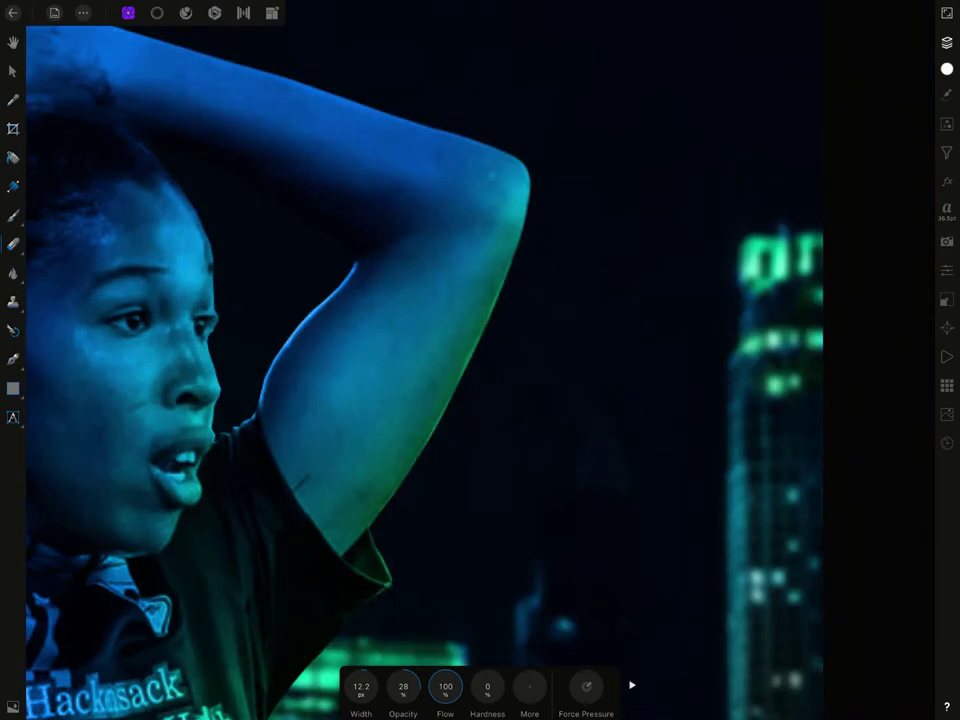
scroll(430, 360, down, 3)
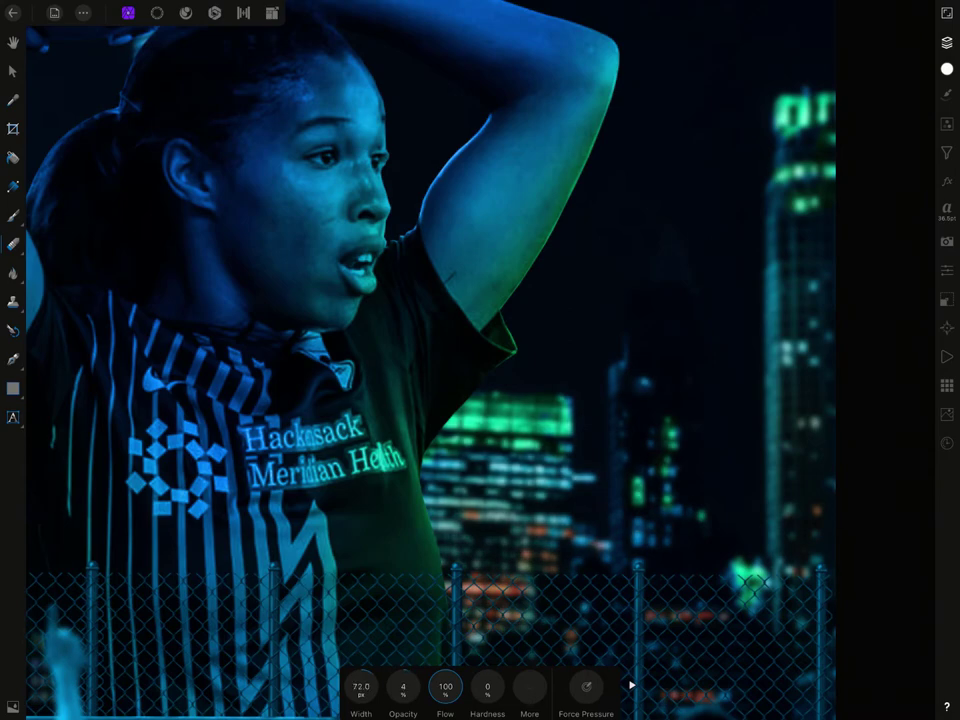
scroll(480, 360, down, 5)
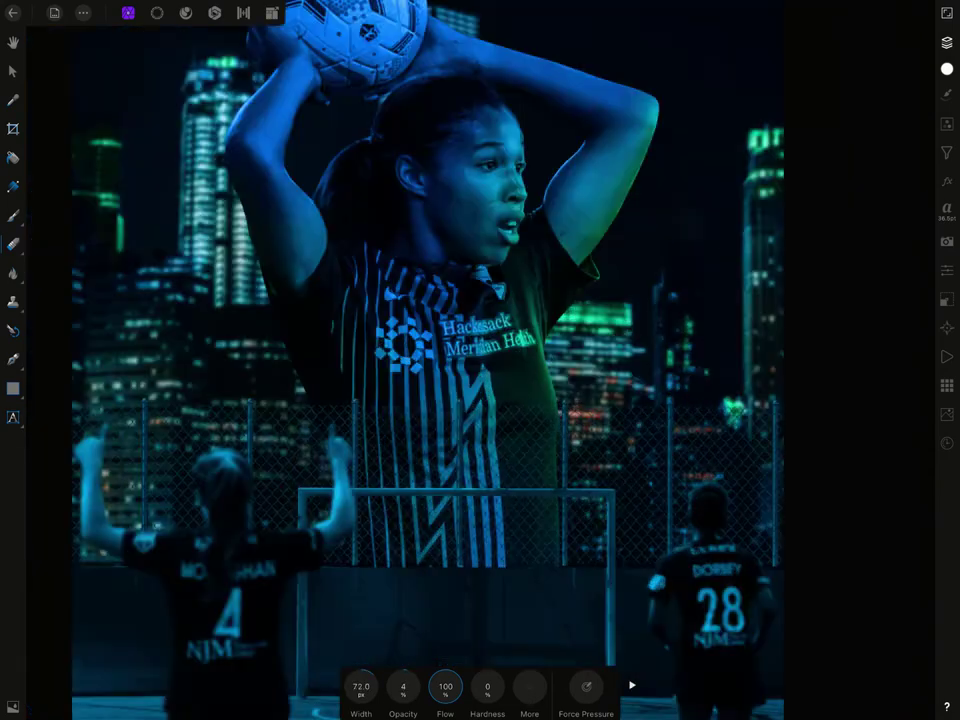
scroll(430, 330, up, 2)
scroll(480, 360, down, 5)
scroll(555, 370, up, 3)
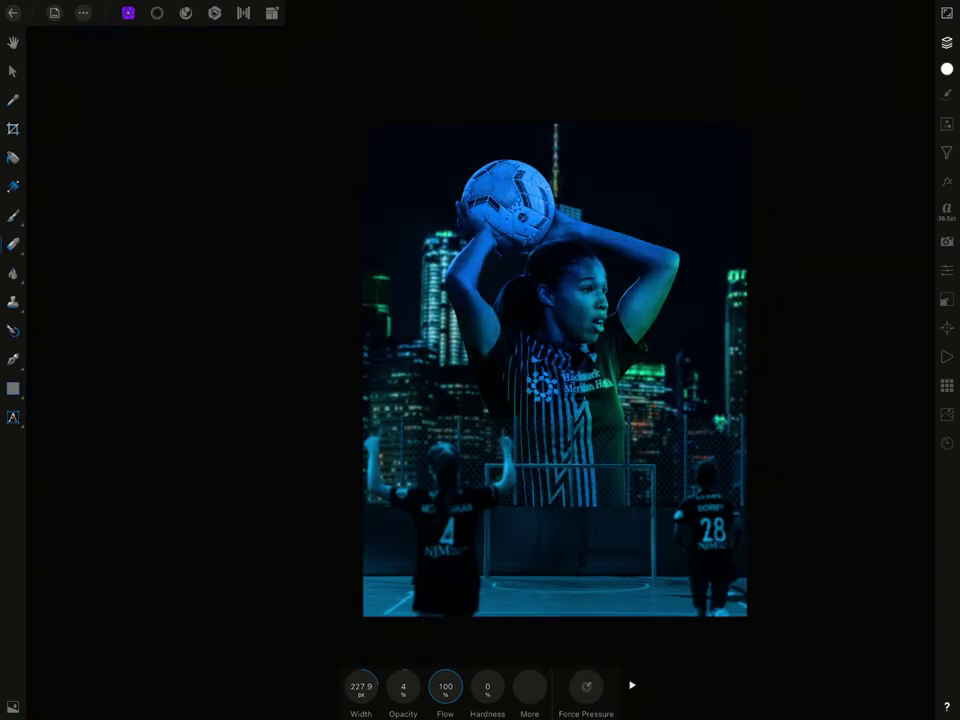
scroll(510, 200, up, 5)
Outline a stripe on the ball with the polygon Freehand Selection
click(490, 442)
click(580, 345)
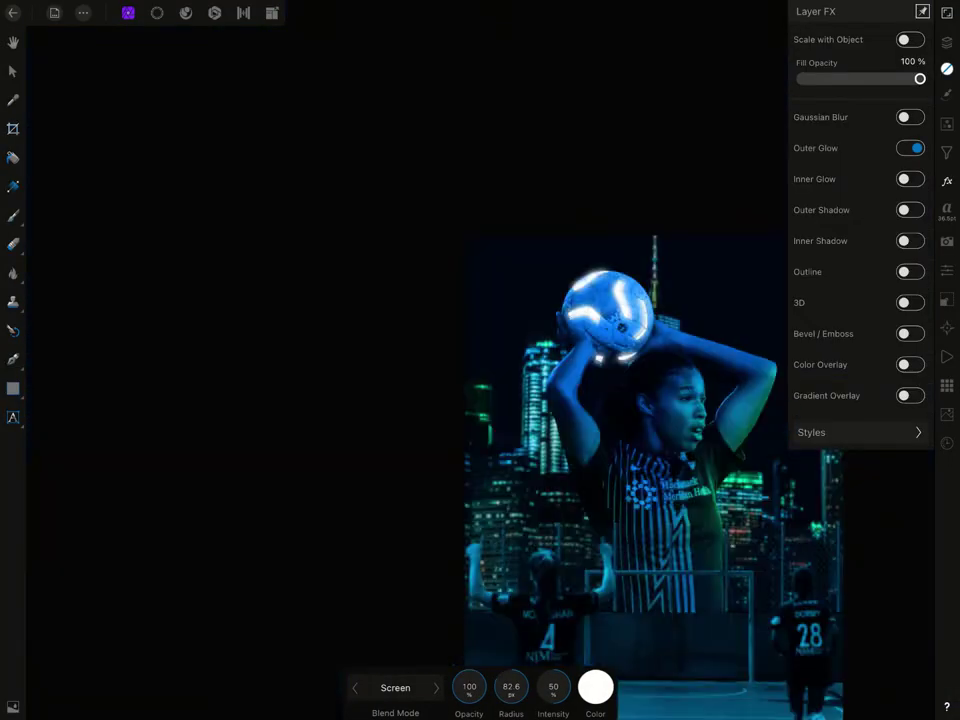
scroll(480, 380, down, 5)
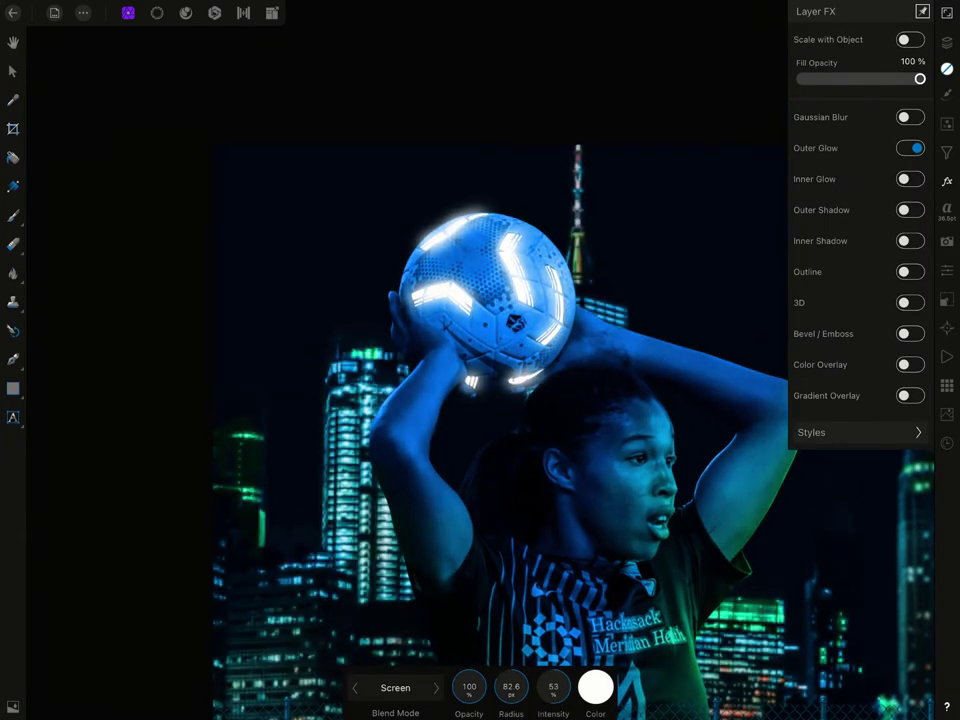
click(947, 41)
Add a mask to the player photo and paint out the area near the ball
click(876, 40)
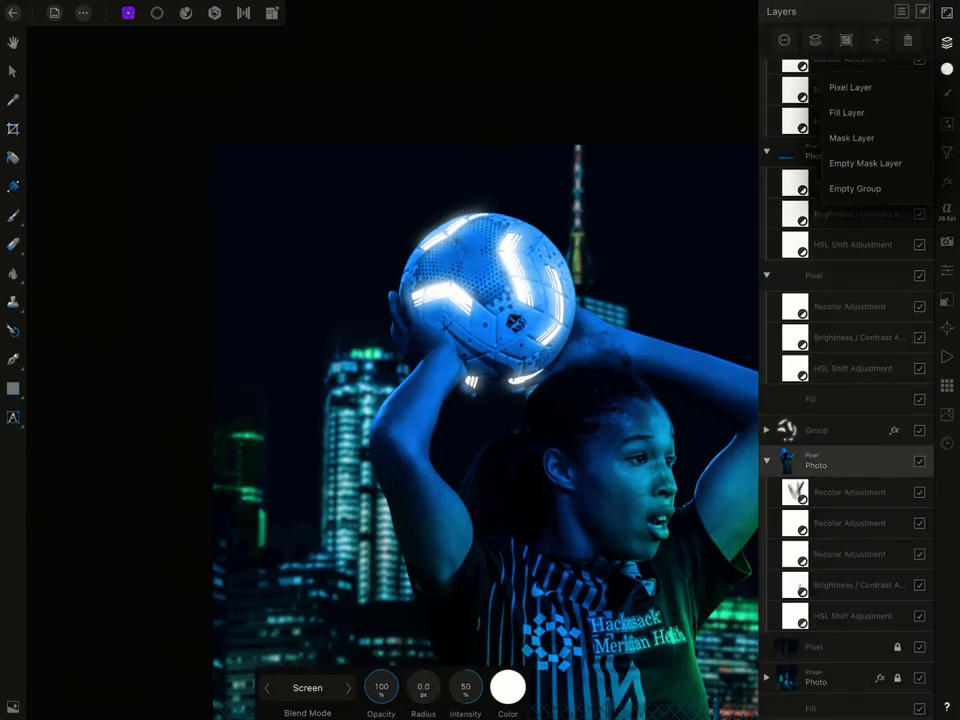
click(850, 135)
click(13, 215)
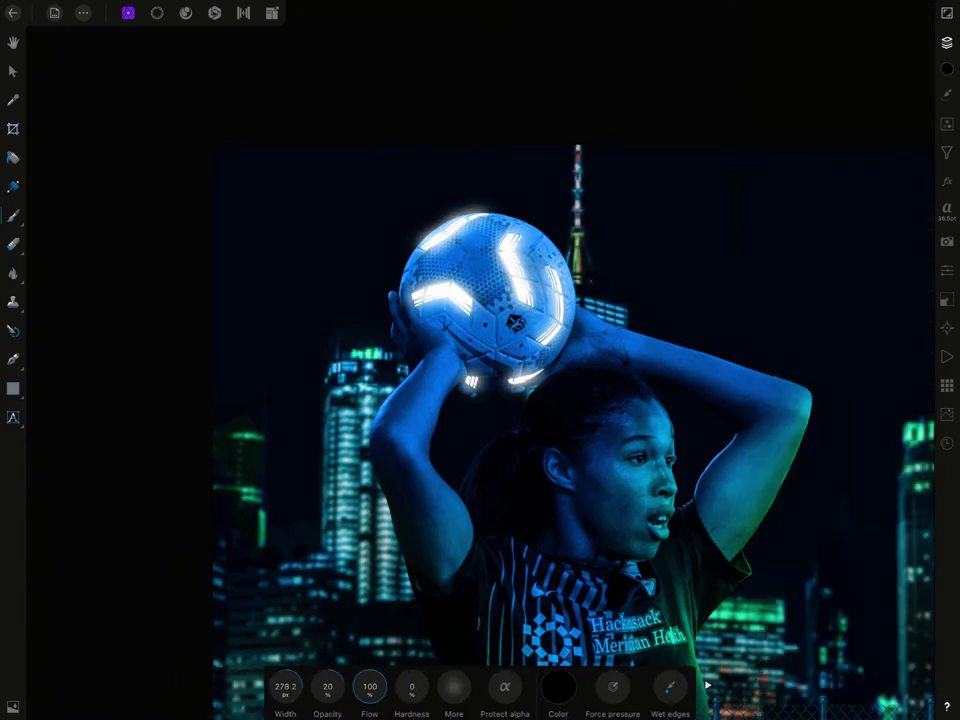
drag(327, 686, 270, 686)
drag(400, 230, 455, 235)
scroll(480, 360, down, 5)
scroll(479, 359, up, 5)
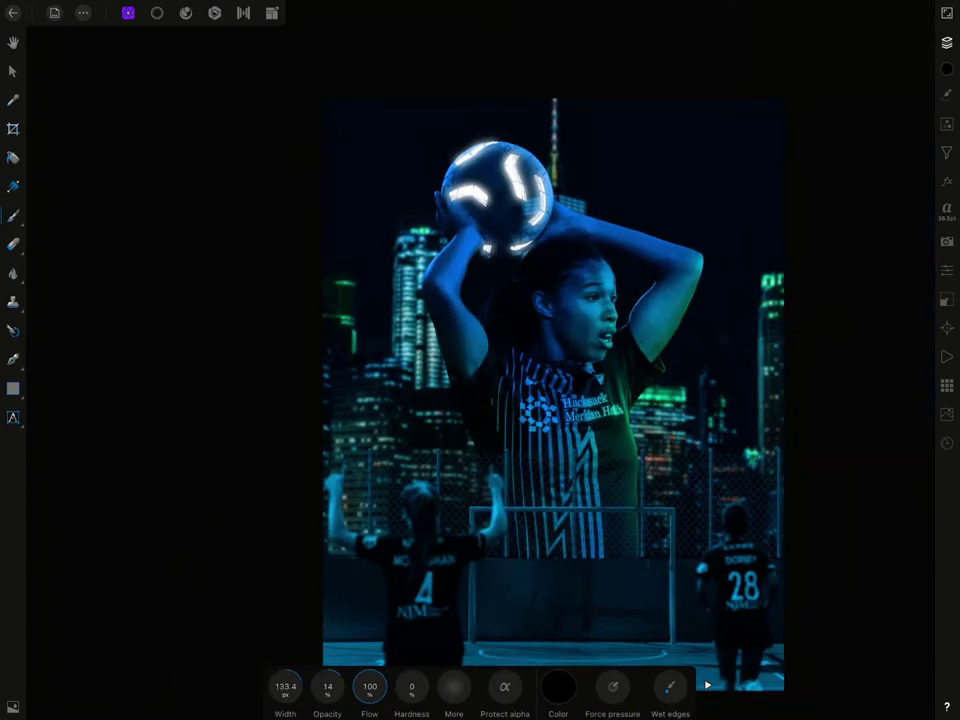
Add a blank pixel layer and set the brush colour to white
click(947, 42)
click(876, 40)
click(849, 86)
click(470, 686)
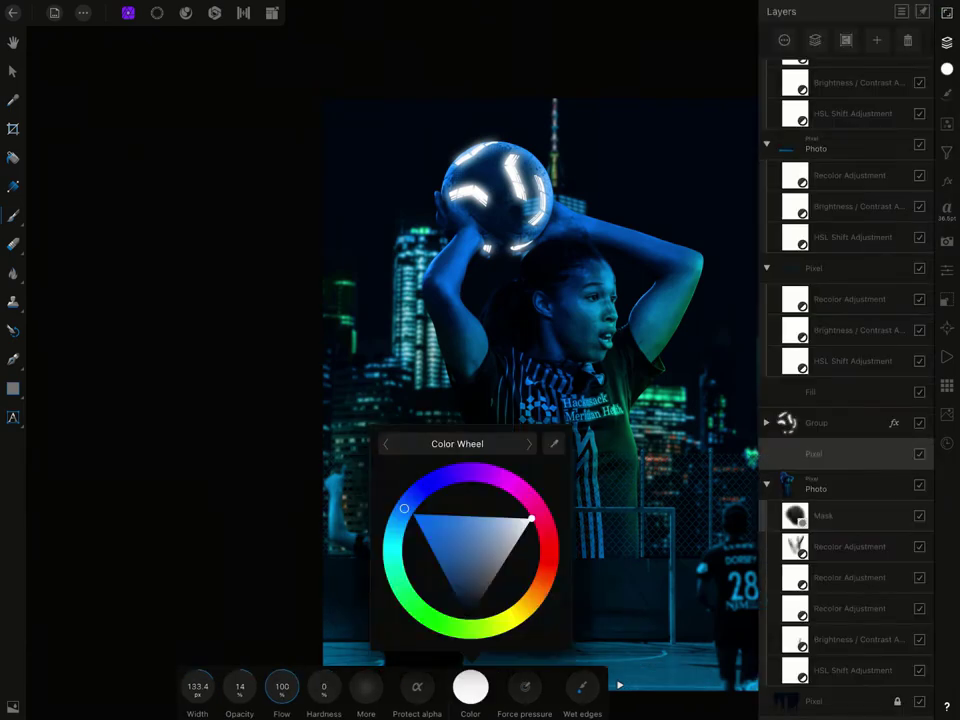
click(407, 519)
scroll(480, 360, up, 5)
click(13, 243)
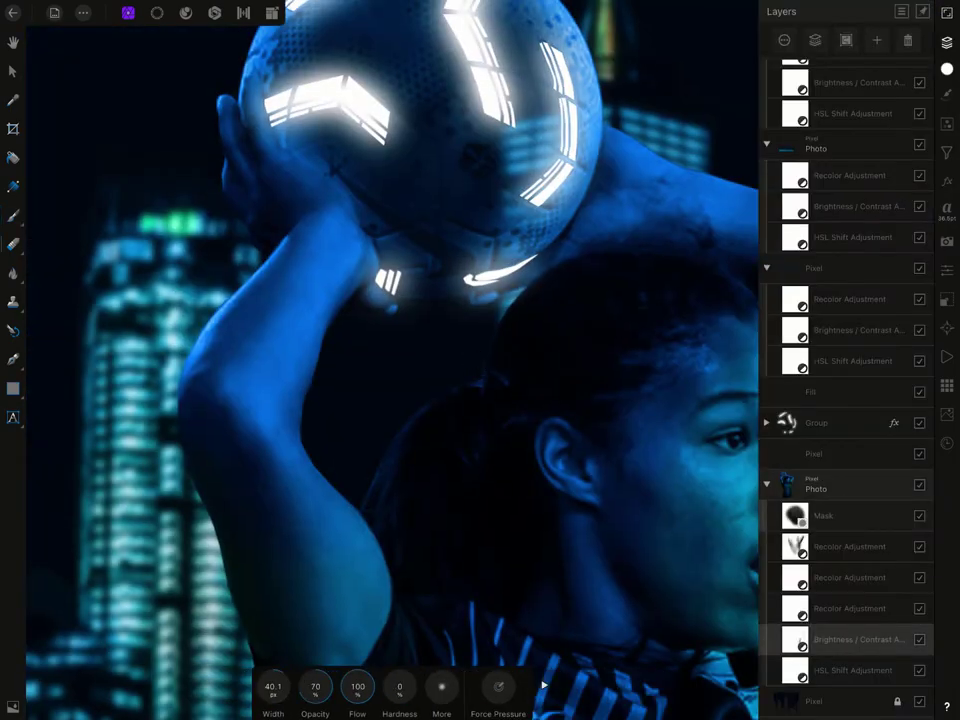
click(947, 42)
Erase the glow on the ball's upper-left edge with a smaller eraser at 10% opacity
key(ctrl+z)
scroll(480, 360, up, 2)
scroll(480, 360, up, 2)
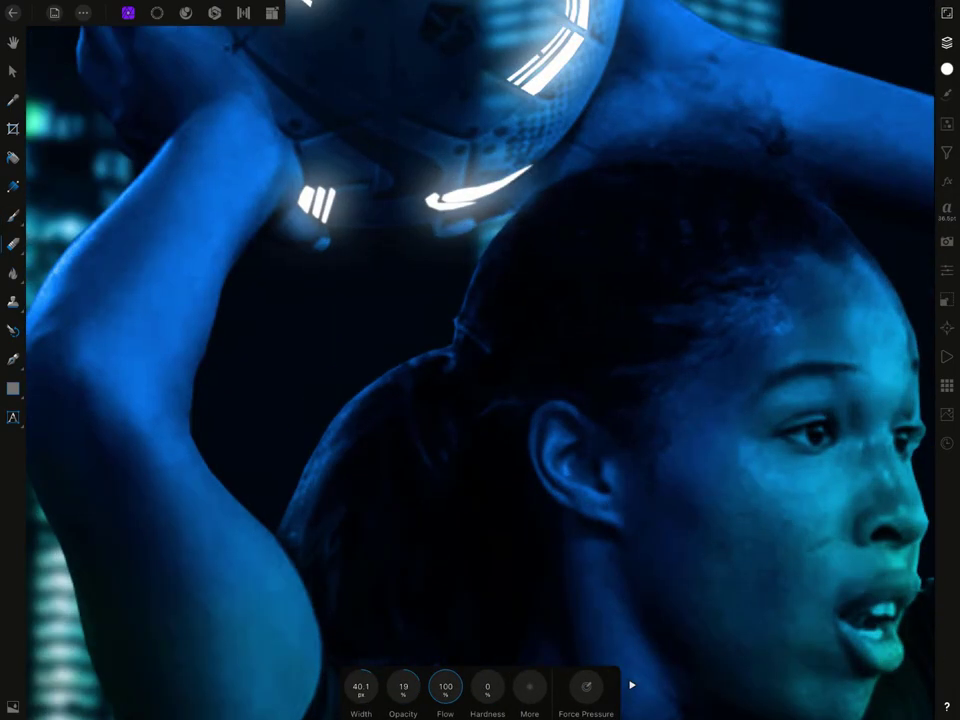
drag(403, 686, 350, 686)
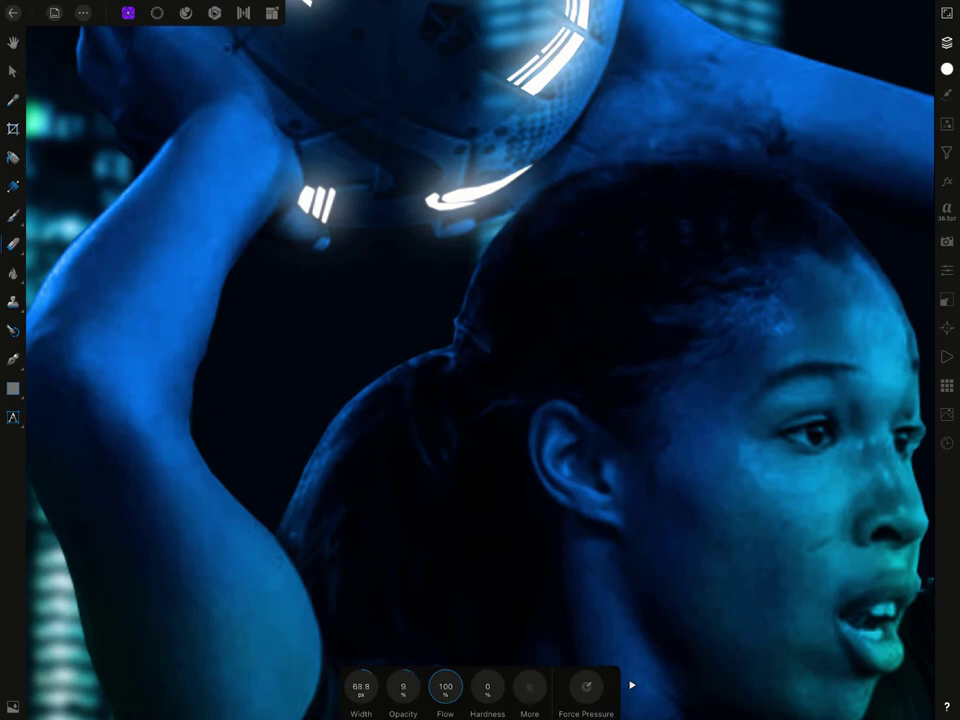
scroll(480, 360, down, 3)
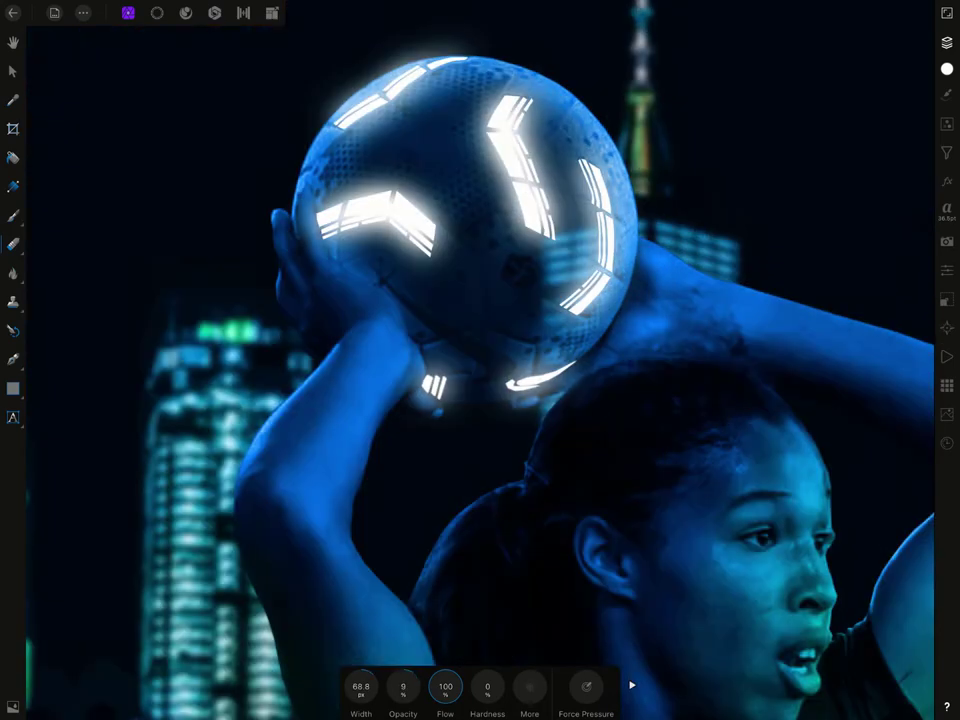
drag(340, 50, 275, 100)
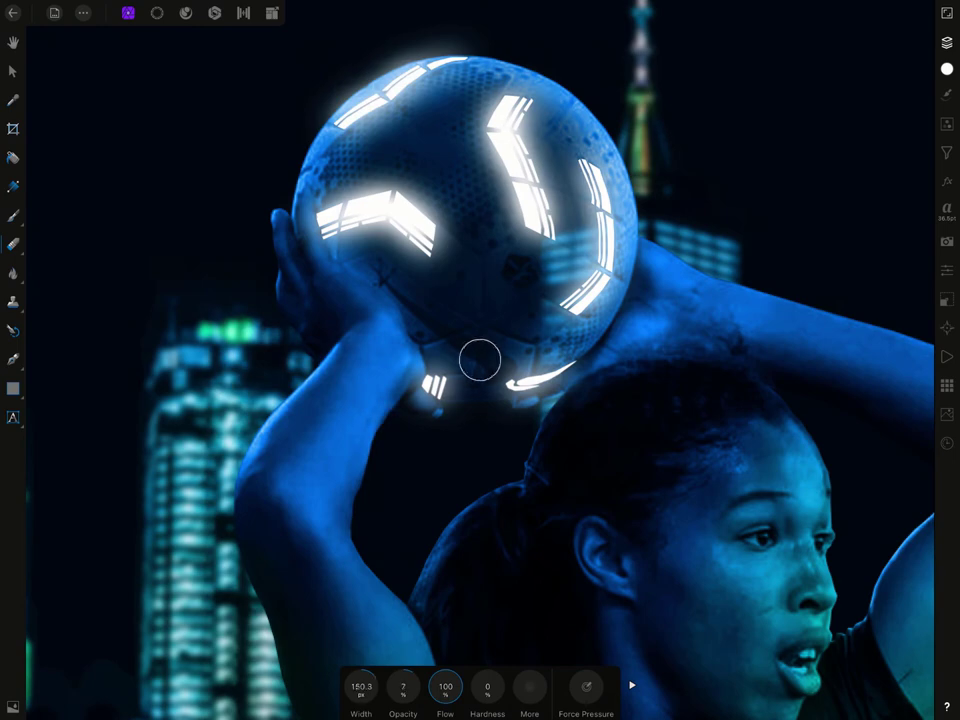
drag(361, 686, 340, 686)
mouse_move(403, 686)
mouse_down()
mouse_move(415, 686)
mouse_move(330, 686)
mouse_move(366, 686)
mouse_up()
scroll(480, 360, up, 2)
scroll(480, 360, down, 3)
scroll(480, 360, up, 4)
scroll(480, 360, down, 2)
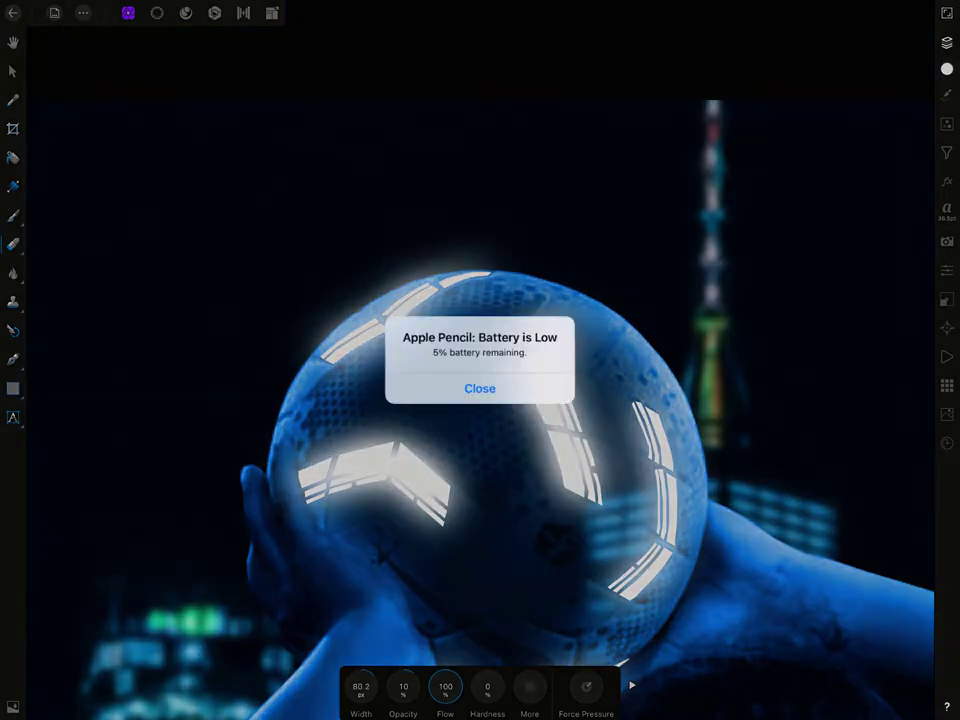
Dismiss the low-battery warning and soften the glow over the hand below the ball
click(480, 388)
scroll(480, 360, down, 2)
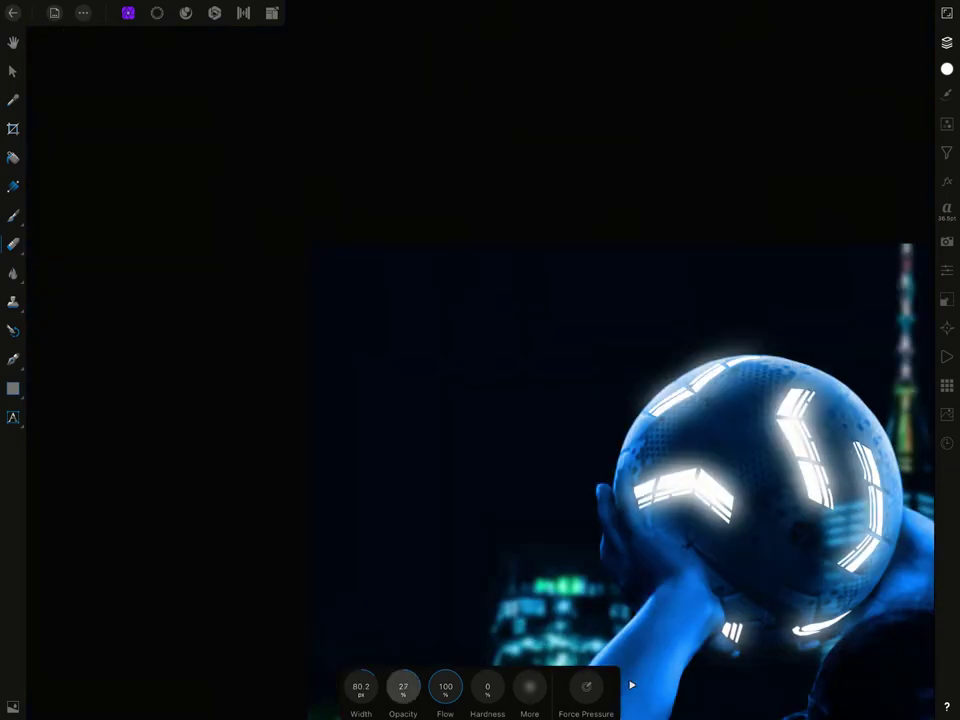
drag(361, 686, 375, 686)
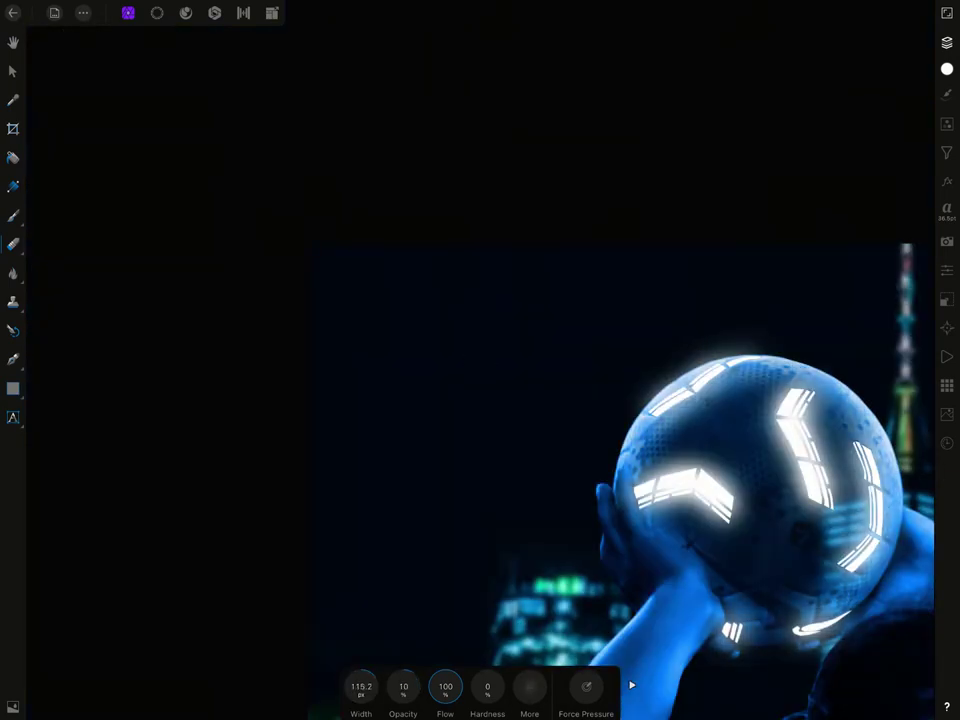
drag(600, 470, 650, 420)
scroll(620, 480, down, 3)
scroll(700, 260, up, 5)
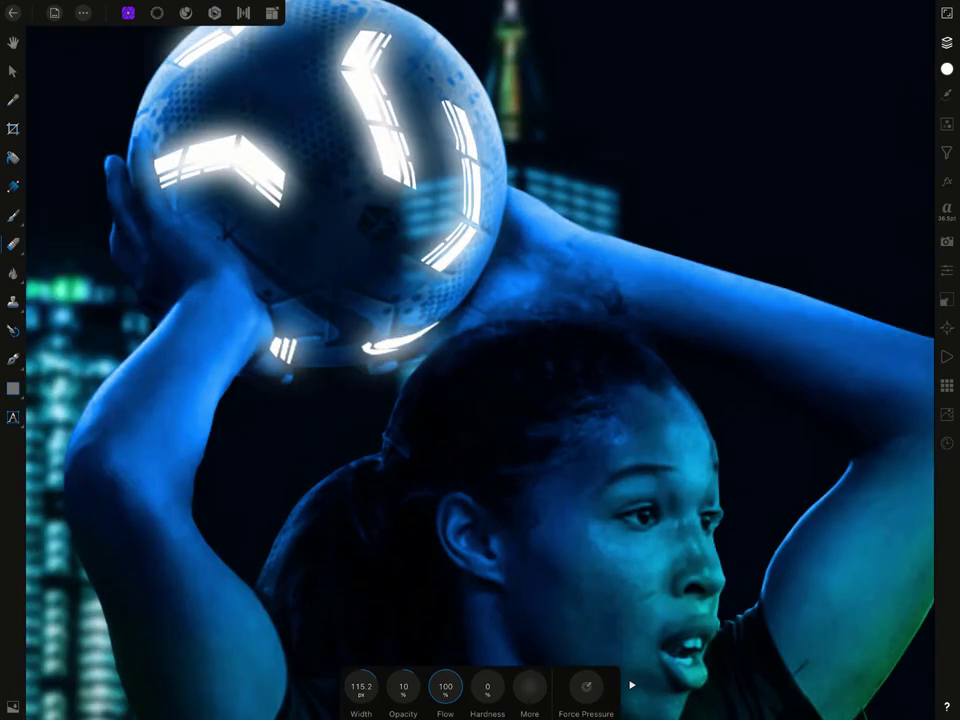
scroll(480, 360, down, 2)
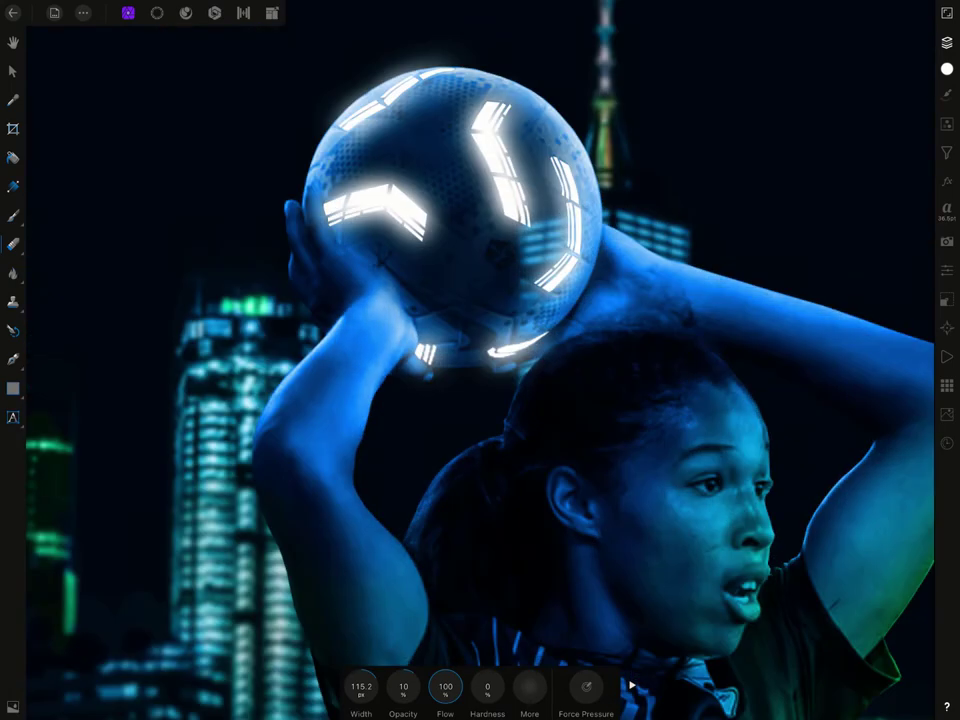
scroll(700, 470, down, 5)
scroll(480, 360, up, 5)
Paint a thin light rim along the player's jaw and hair edges
key(b)
scroll(480, 360, up, 5)
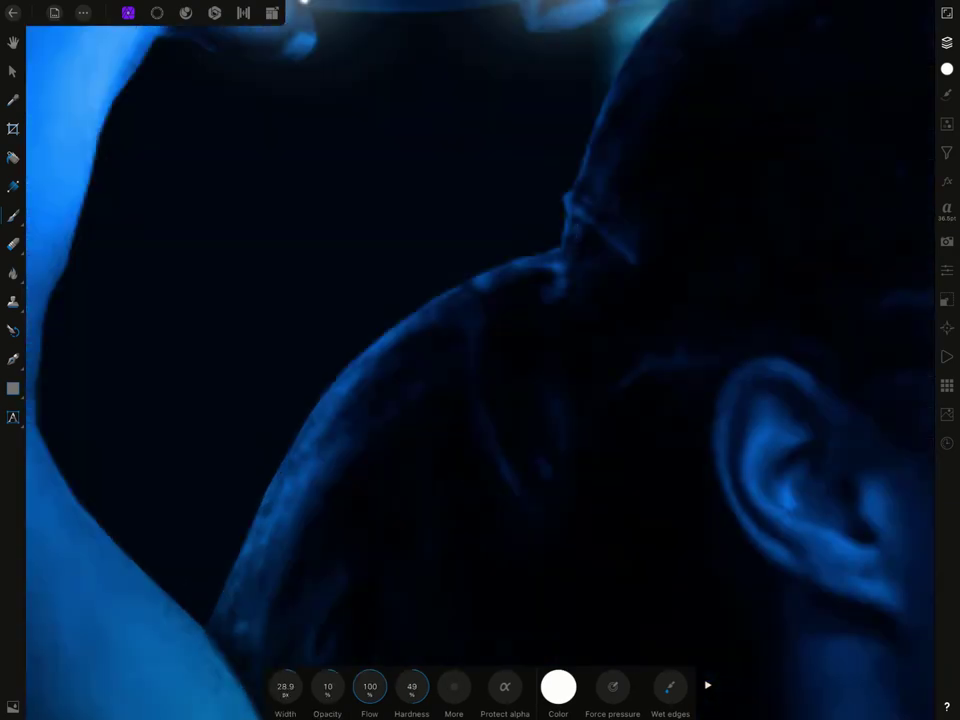
drag(247, 540, 207, 615)
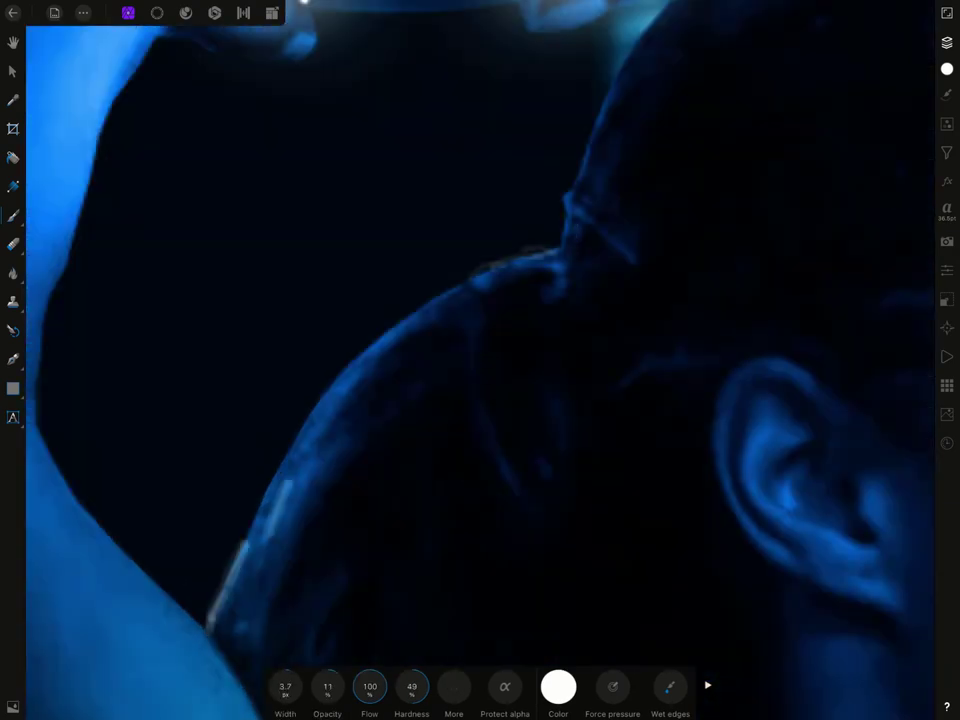
mouse_move(540, 255)
mouse_down()
mouse_move(420, 300)
mouse_move(330, 400)
mouse_move(257, 510)
mouse_up()
drag(478, 285, 462, 357)
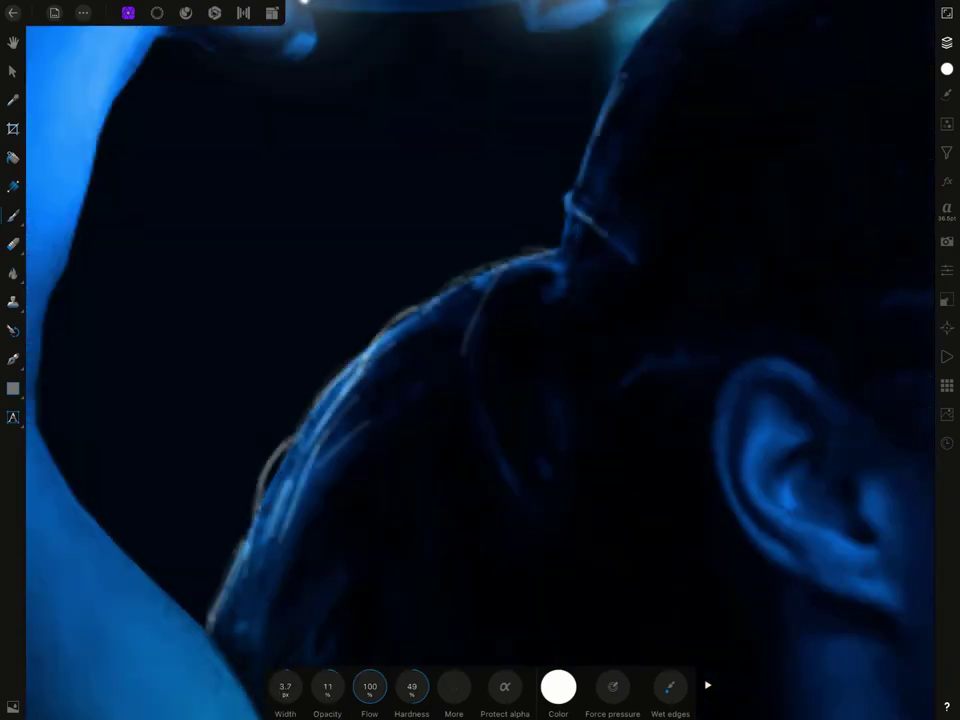
scroll(479, 359, down, 3)
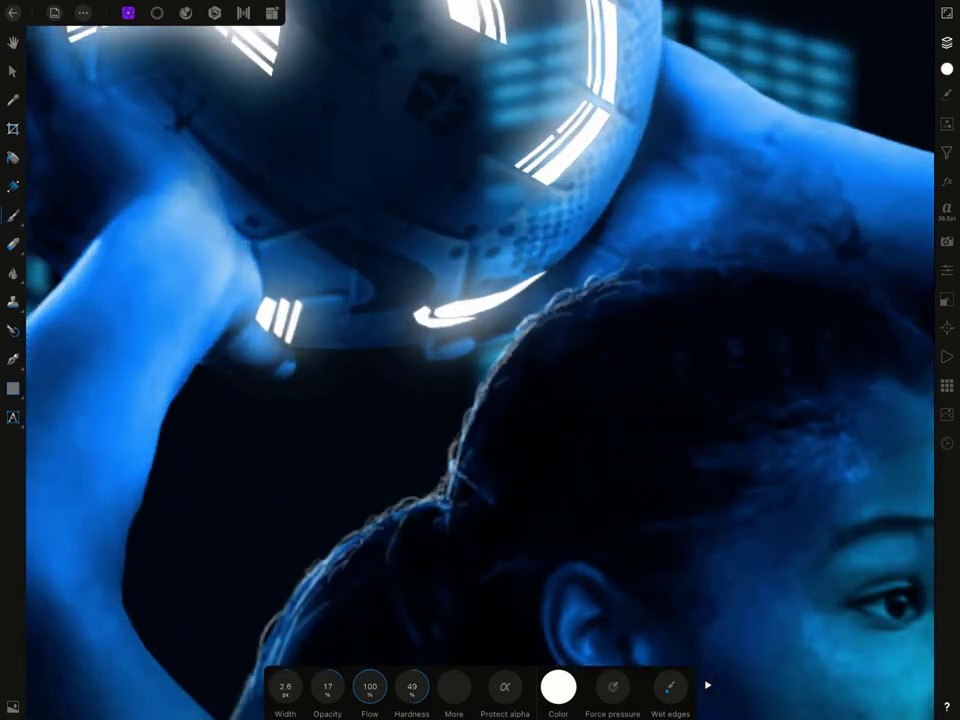
scroll(480, 360, down, 5)
scroll(480, 360, up, 3)
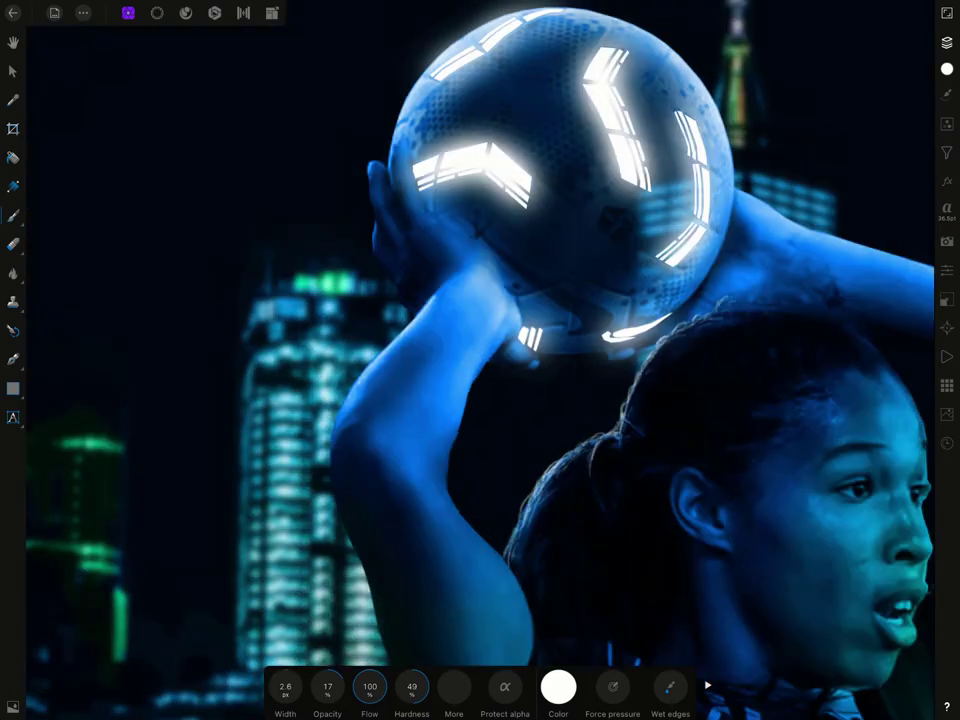
scroll(480, 360, down, 5)
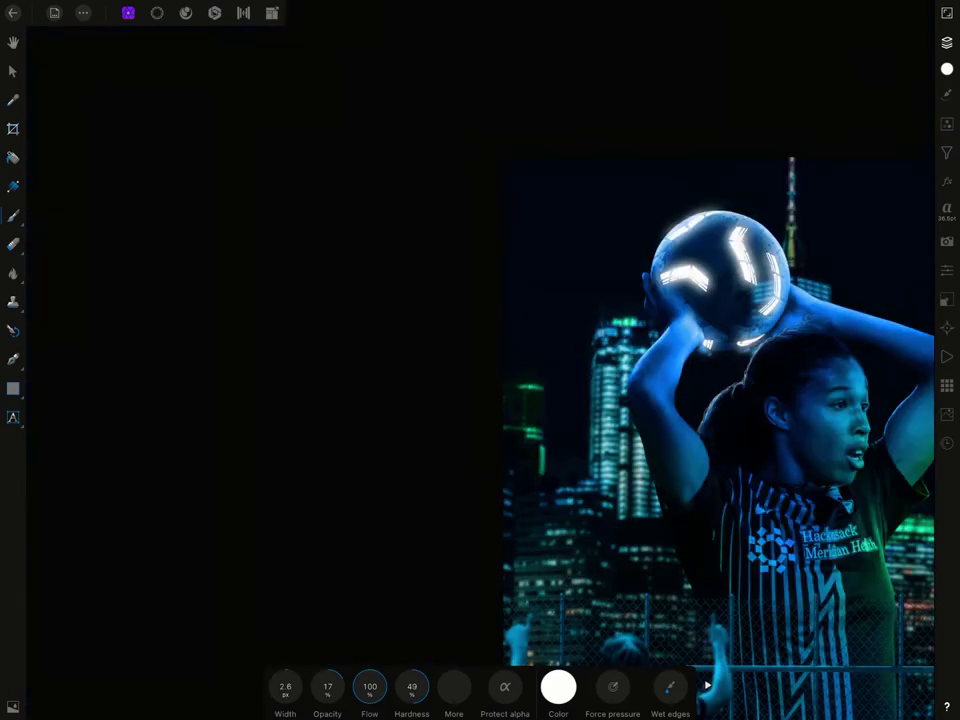
scroll(480, 360, up, 5)
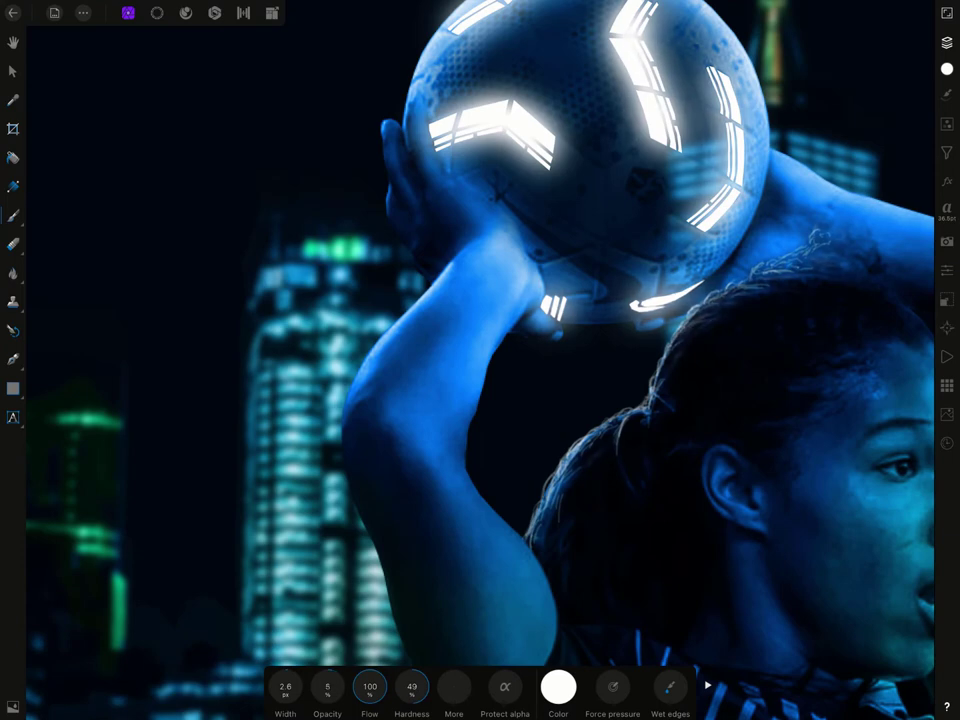
scroll(480, 360, down, 5)
scroll(480, 360, up, 5)
Alternate erasing and repainting to refine the light where the hand meets the ball
key(e)
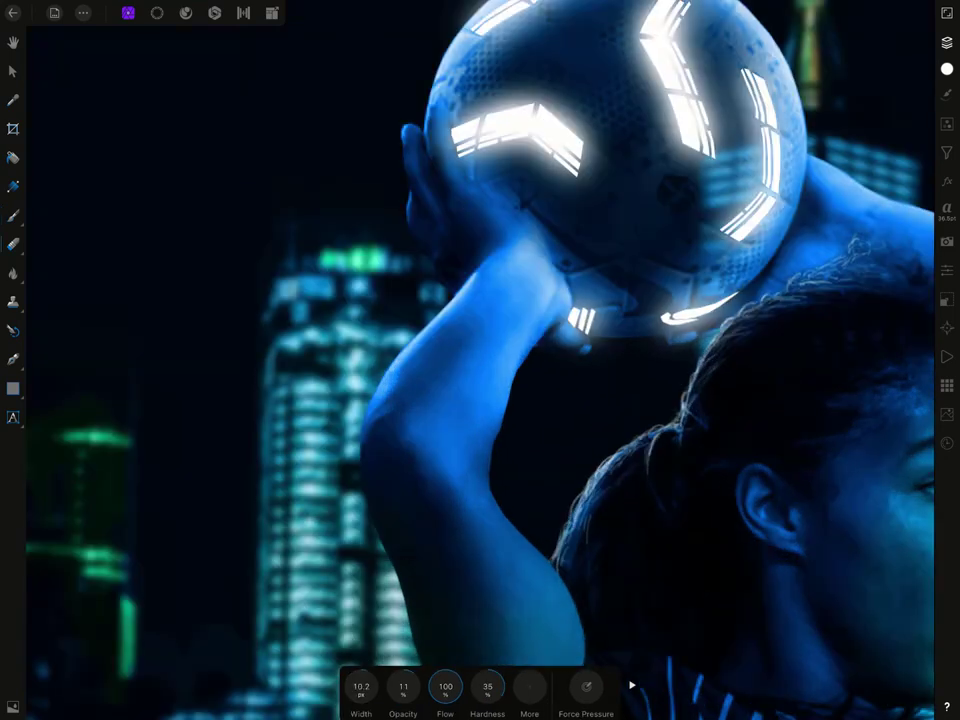
key(b)
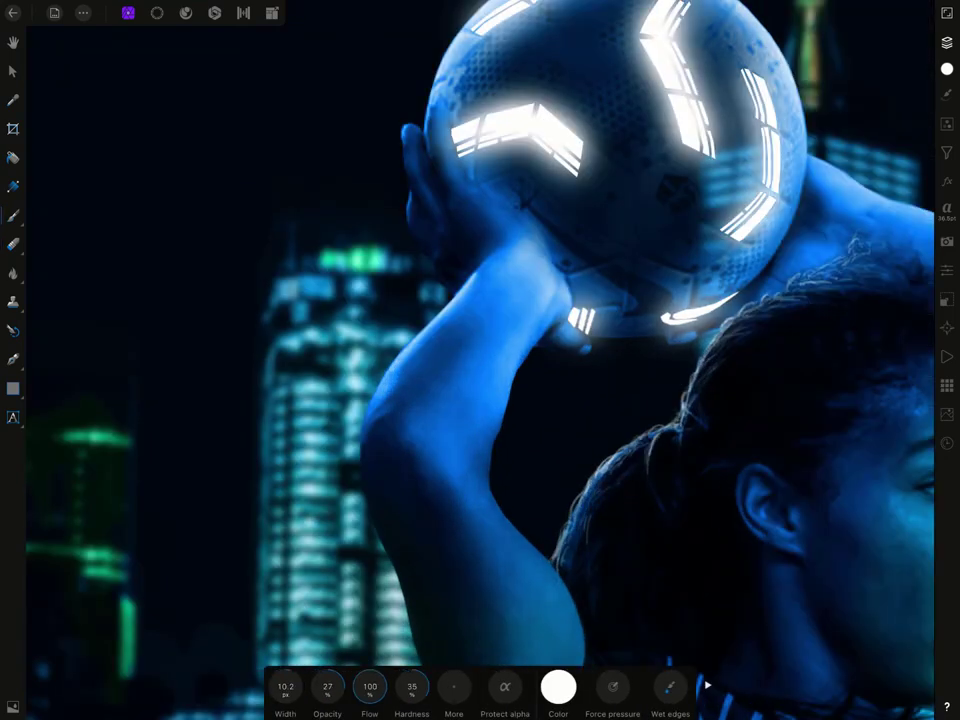
scroll(480, 360, down, 5)
scroll(480, 360, up, 2)
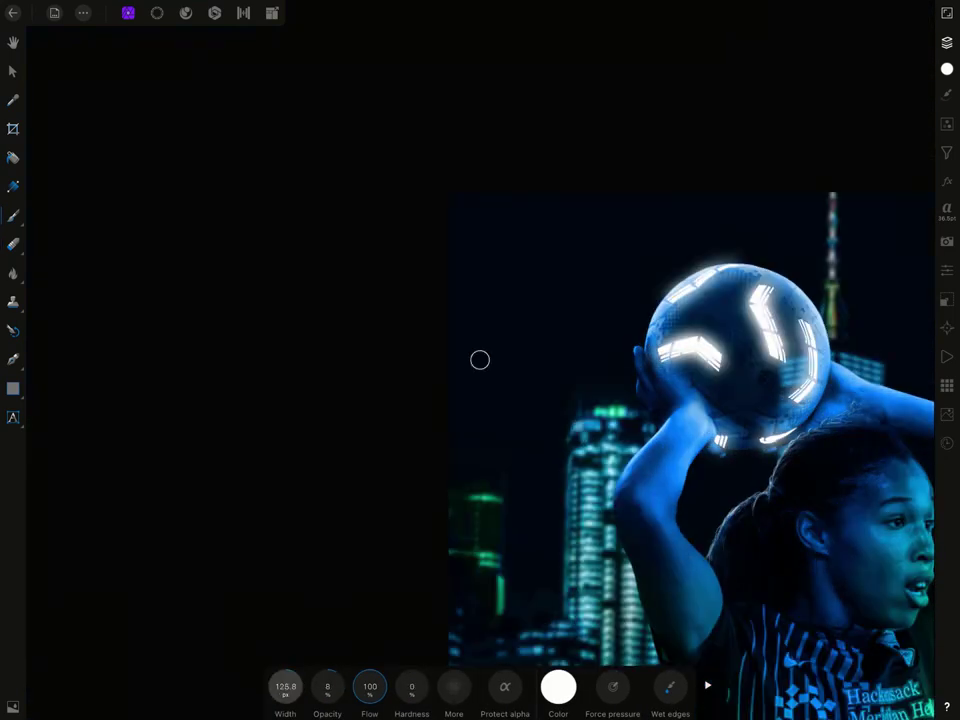
scroll(480, 360, up, 5)
scroll(480, 360, up, 2)
key(e)
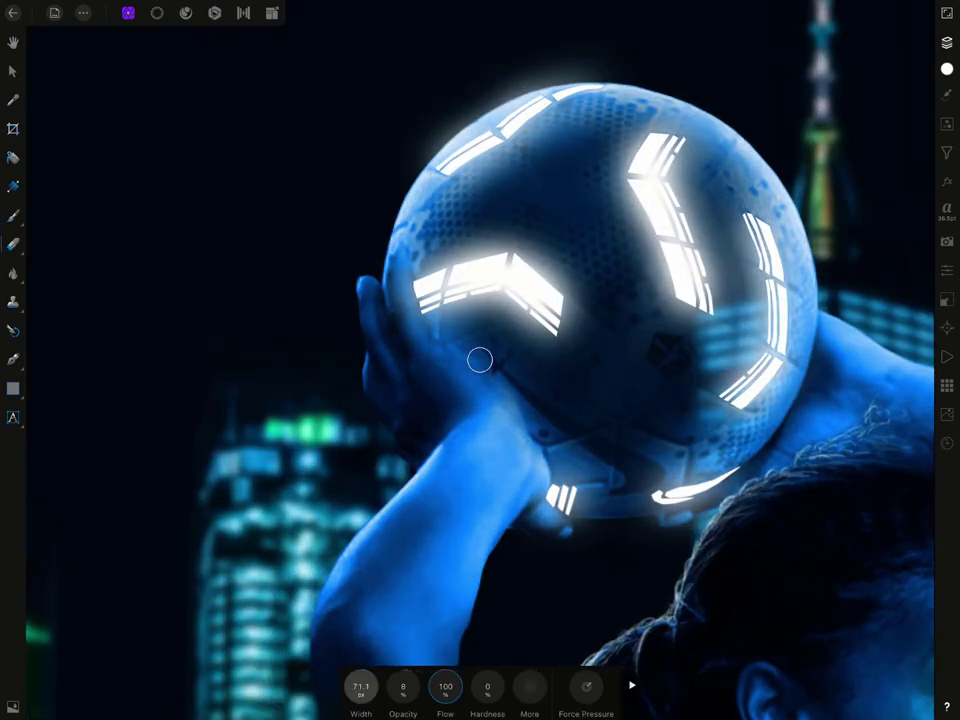
scroll(480, 360, down, 5)
scroll(480, 360, up, 1)
Compare the Recolor Adjustments, delete the duplicate, and select the remaining one
click(946, 42)
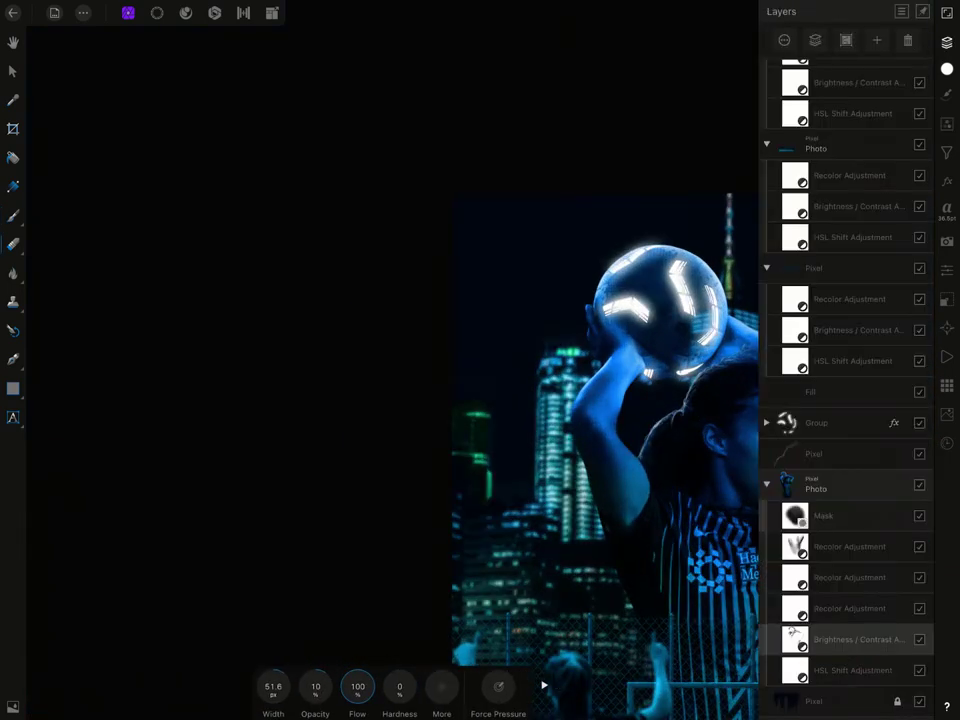
click(919, 546)
drag(600, 400, 453, 363)
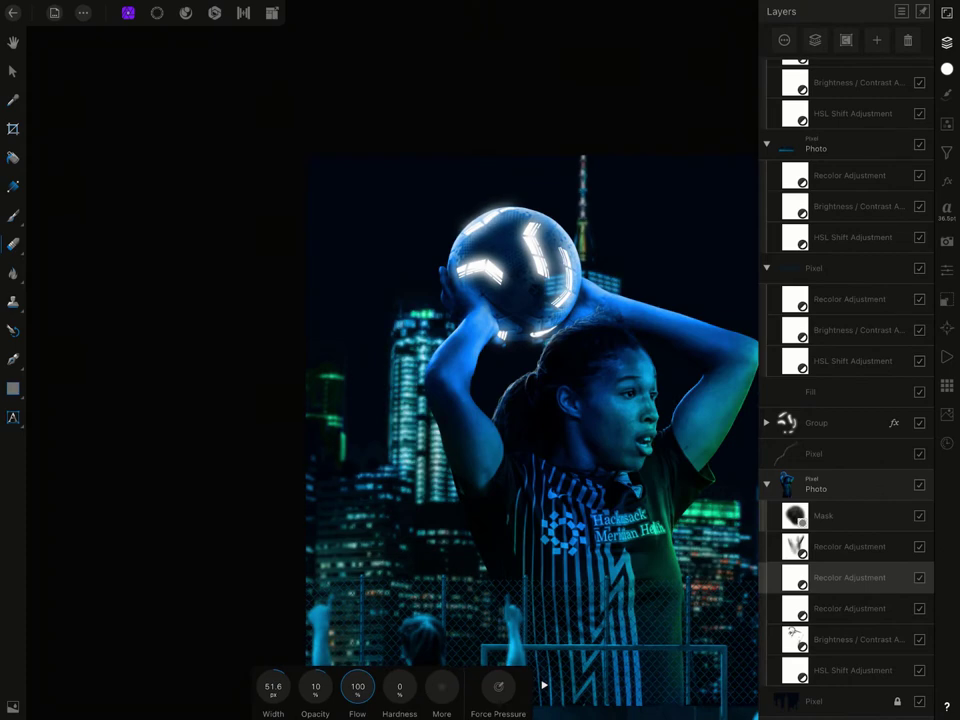
key(Delete)
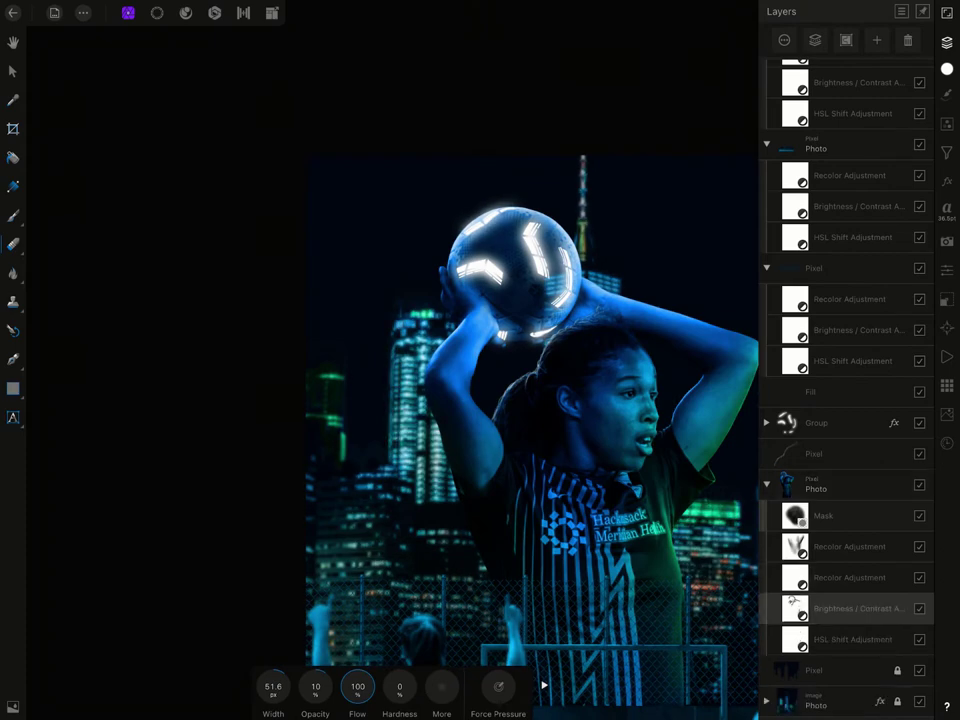
scroll(530, 400, up, 2)
click(850, 577)
click(946, 42)
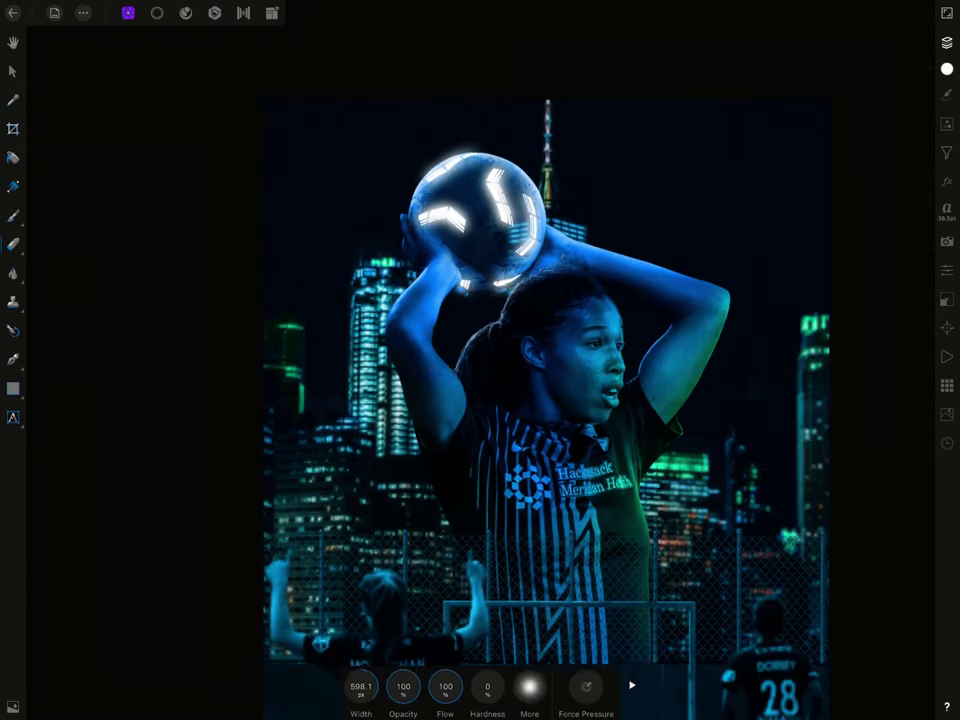
click(946, 42)
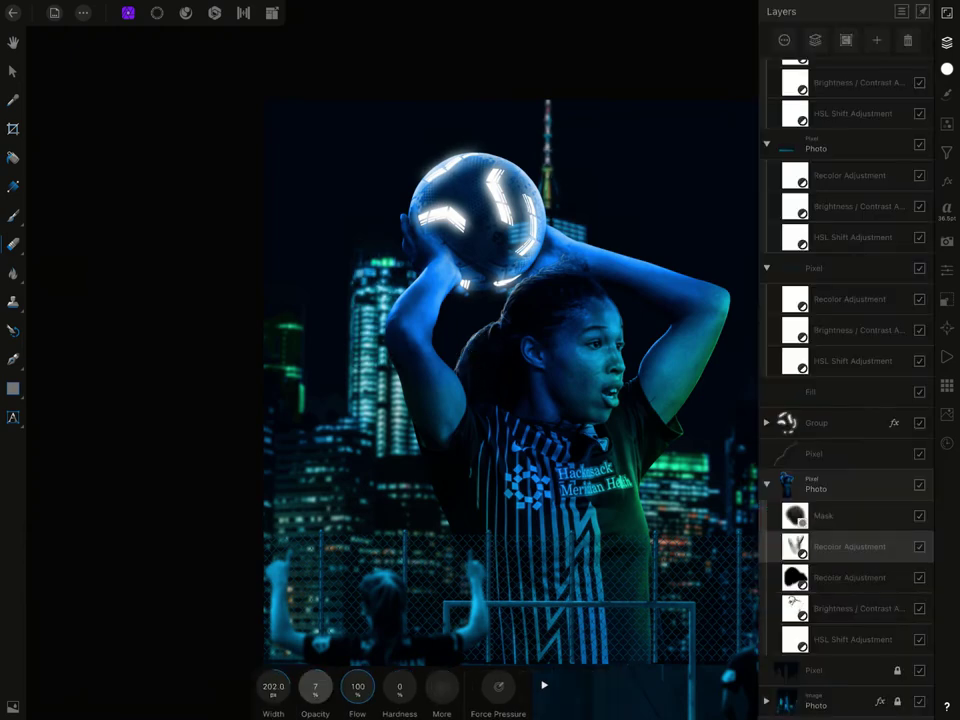
click(946, 42)
Switch to the Paint Brush and lower its opacity to 3%
scroll(550, 400, up, 2)
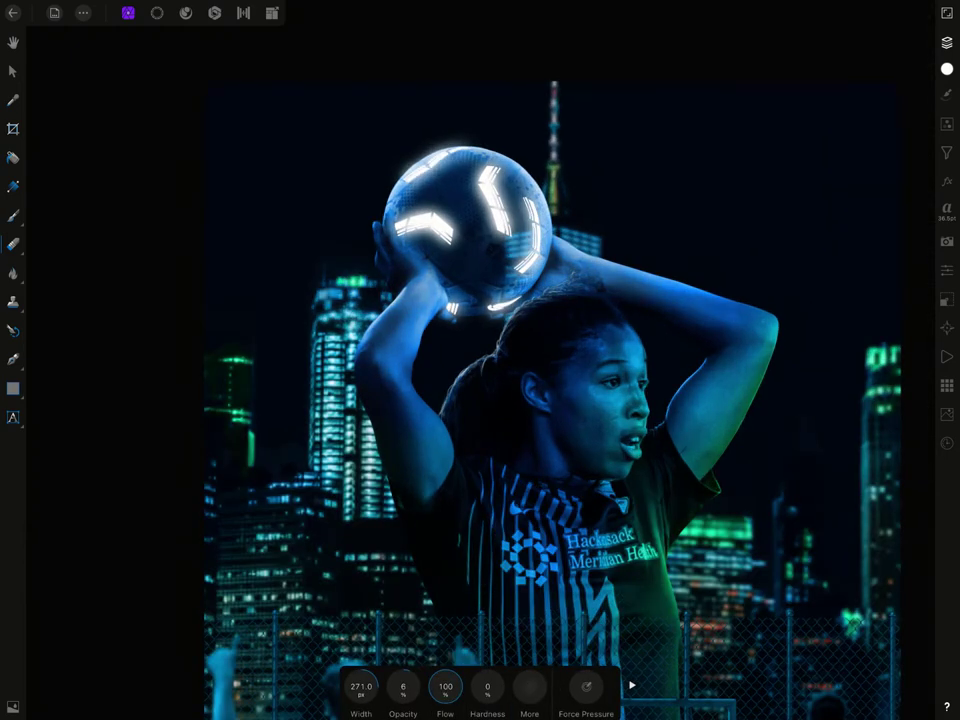
scroll(550, 400, down, 3)
scroll(550, 400, up, 2)
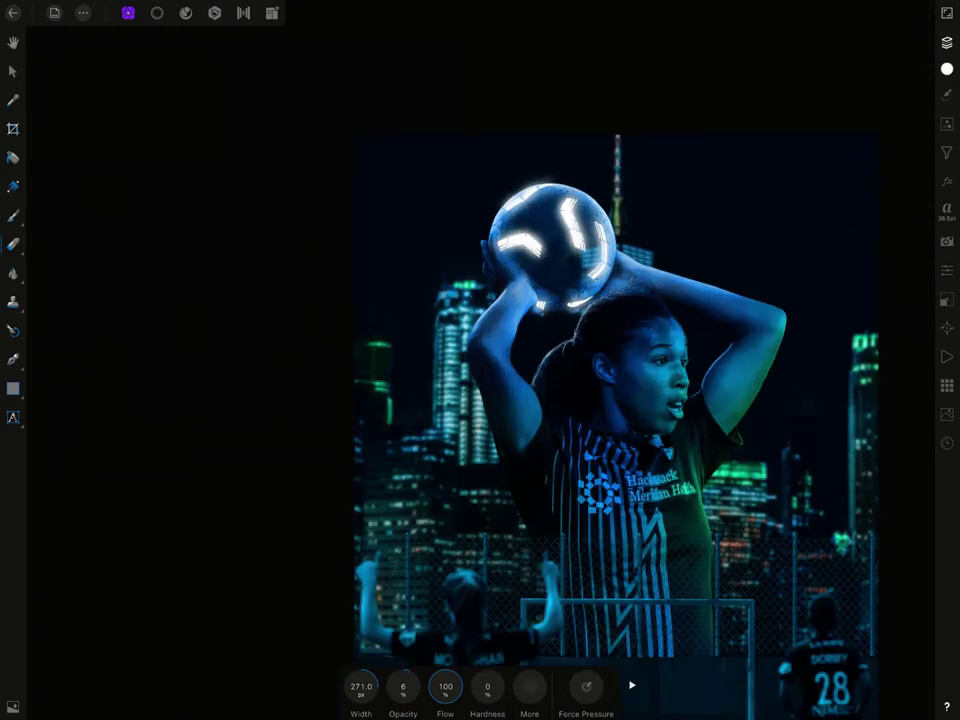
scroll(550, 400, up, 3)
scroll(480, 362, up, 1)
key(b)
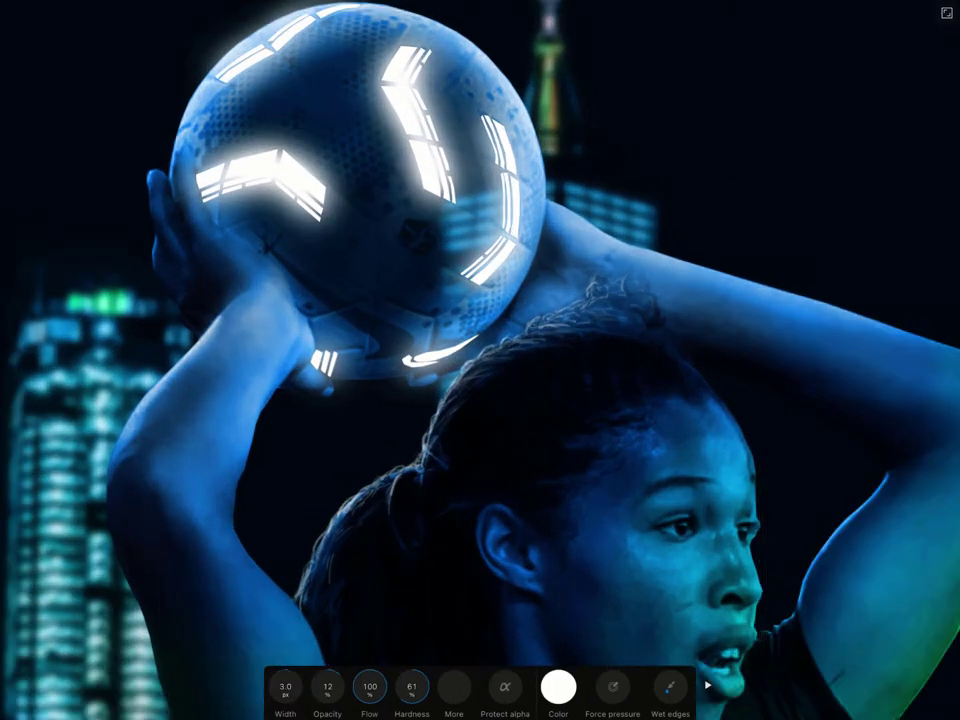
scroll(480, 360, down, 2)
scroll(480, 360, up, 1)
scroll(480, 360, up, 1)
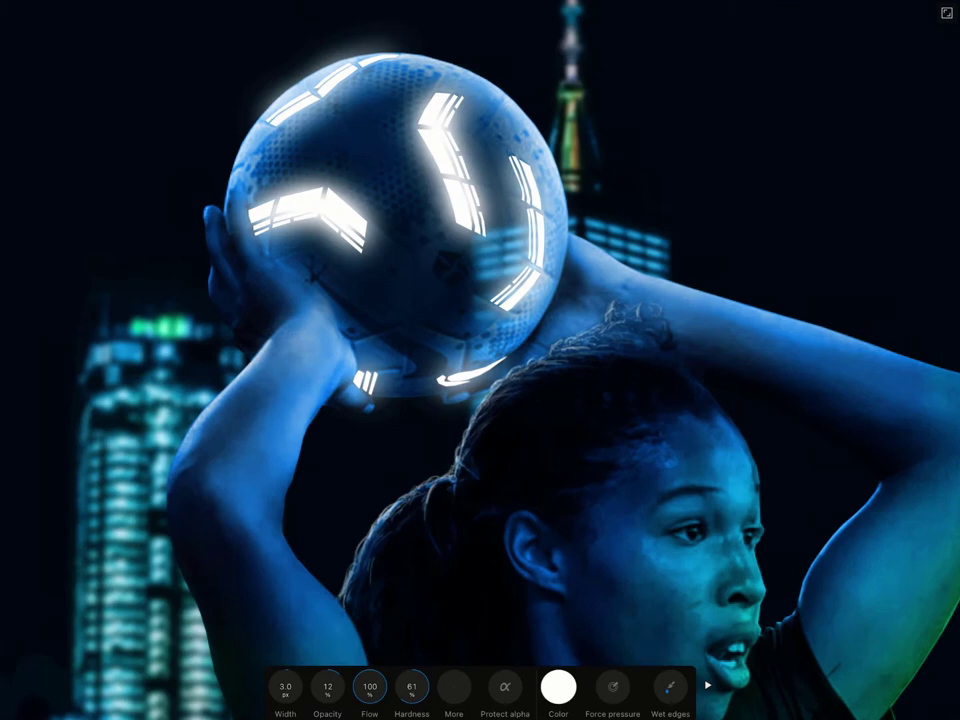
drag(327, 686, 310, 686)
scroll(480, 360, down, 2)
scroll(480, 360, up, 3)
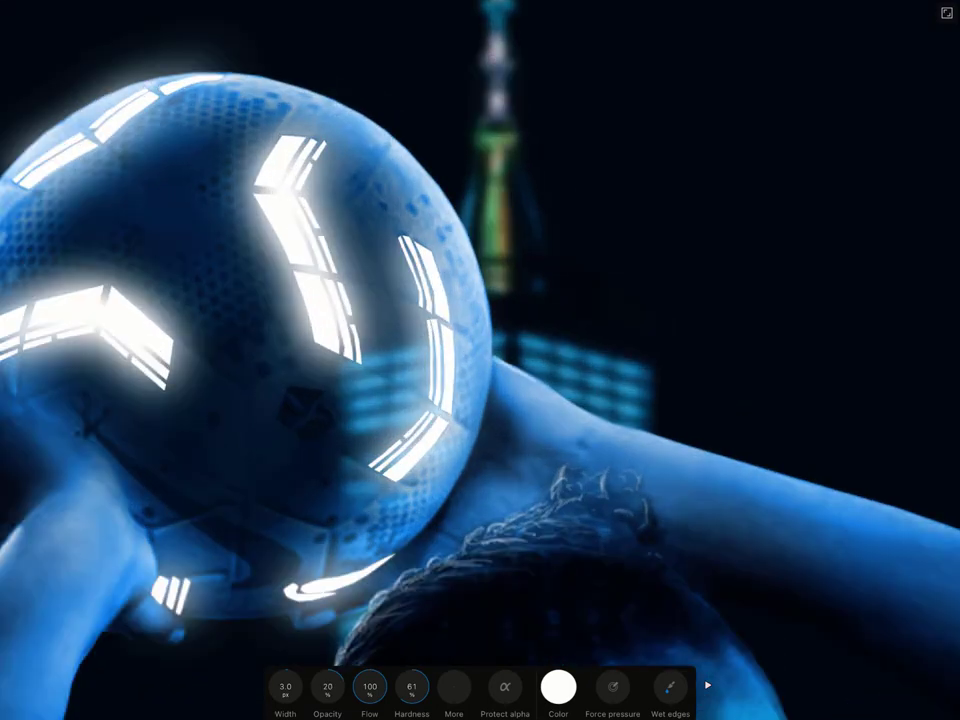
scroll(480, 360, up, 2)
Paint a faint white highlight along the arm's upper edge, then undo the bad stroke
drag(327, 686, 345, 686)
drag(616, 441, 806, 500)
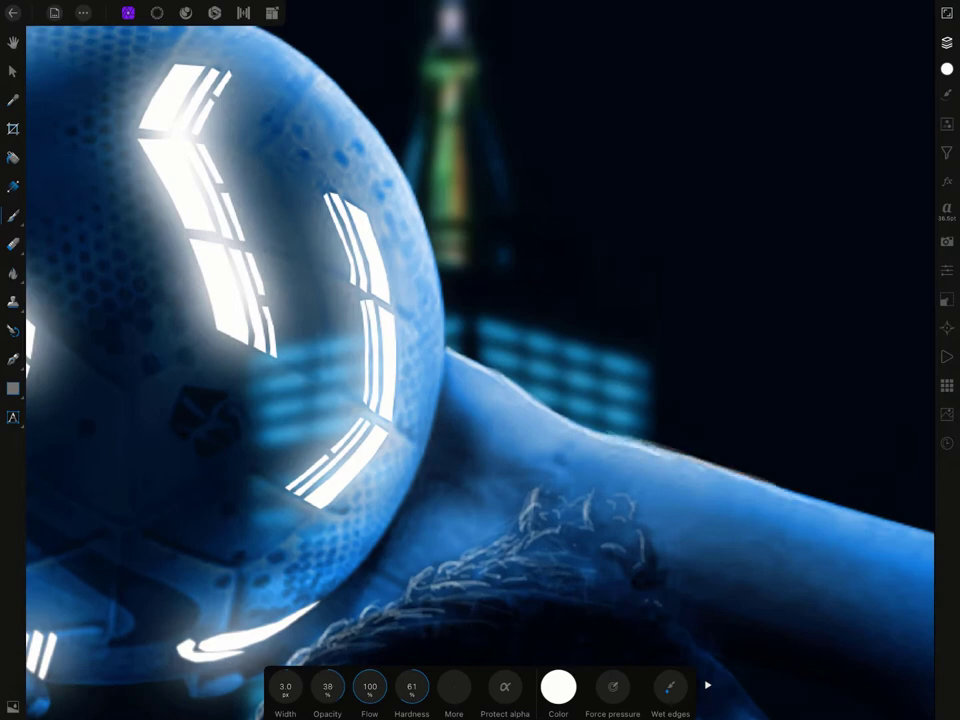
scroll(480, 360, down, 3)
scroll(480, 360, up, 3)
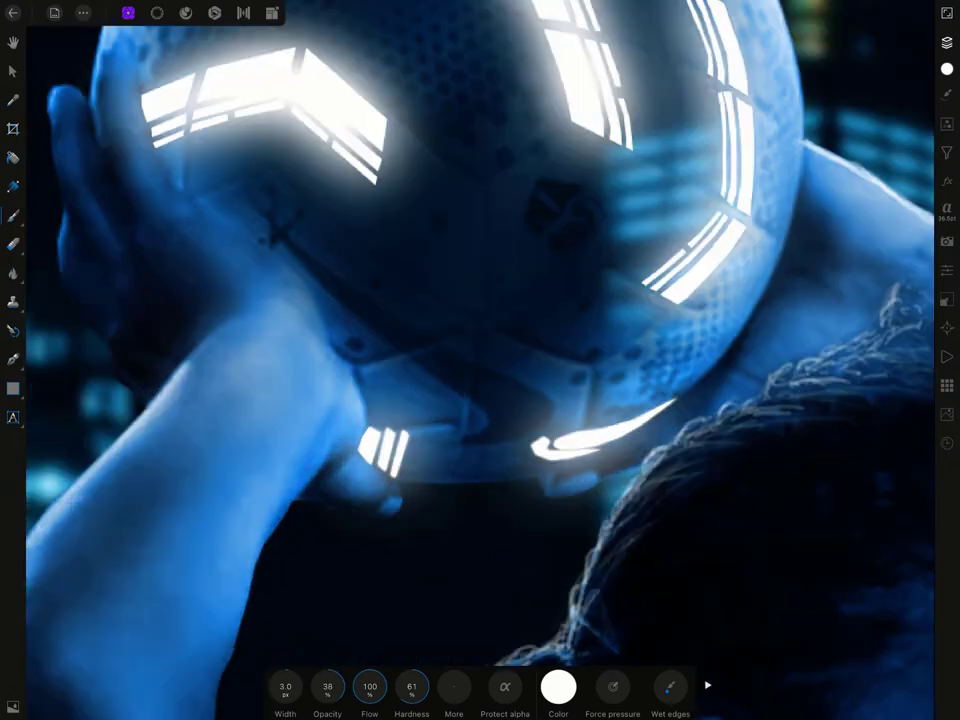
scroll(480, 360, down, 1)
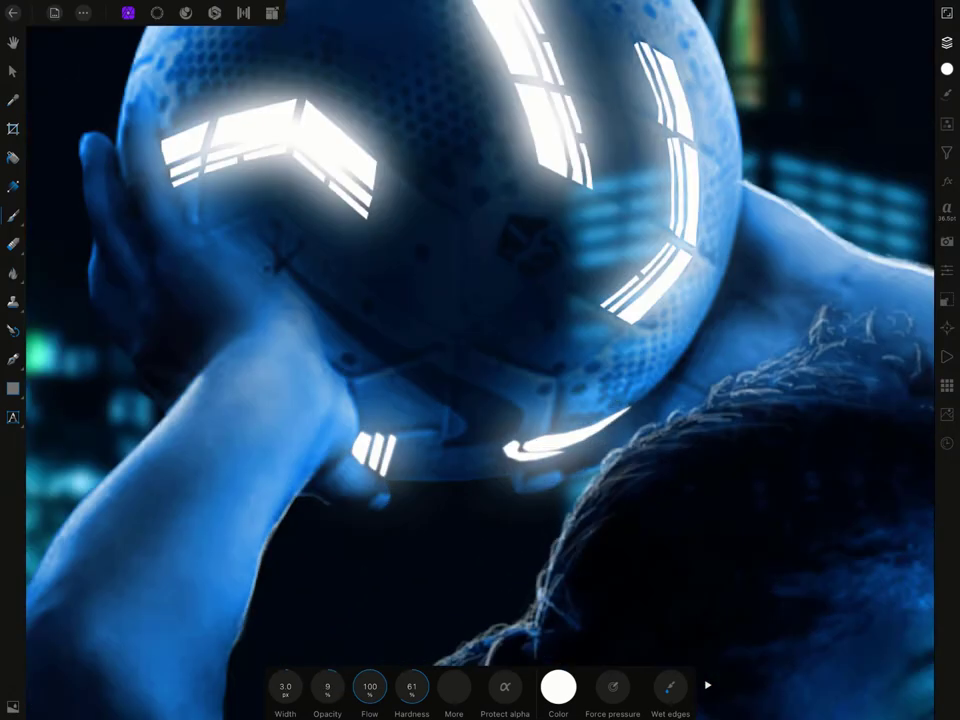
key(e)
scroll(480, 360, down, 3)
key(ctrl+z)
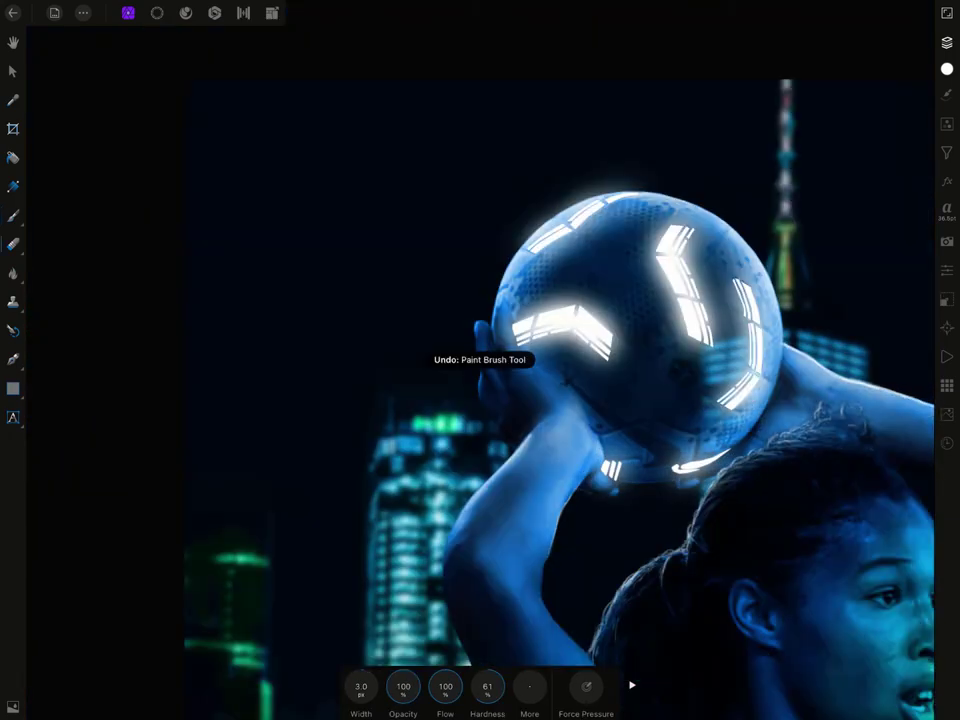
scroll(480, 360, up, 5)
Return to the Paint Brush with opacity raised to 10%
key(b)
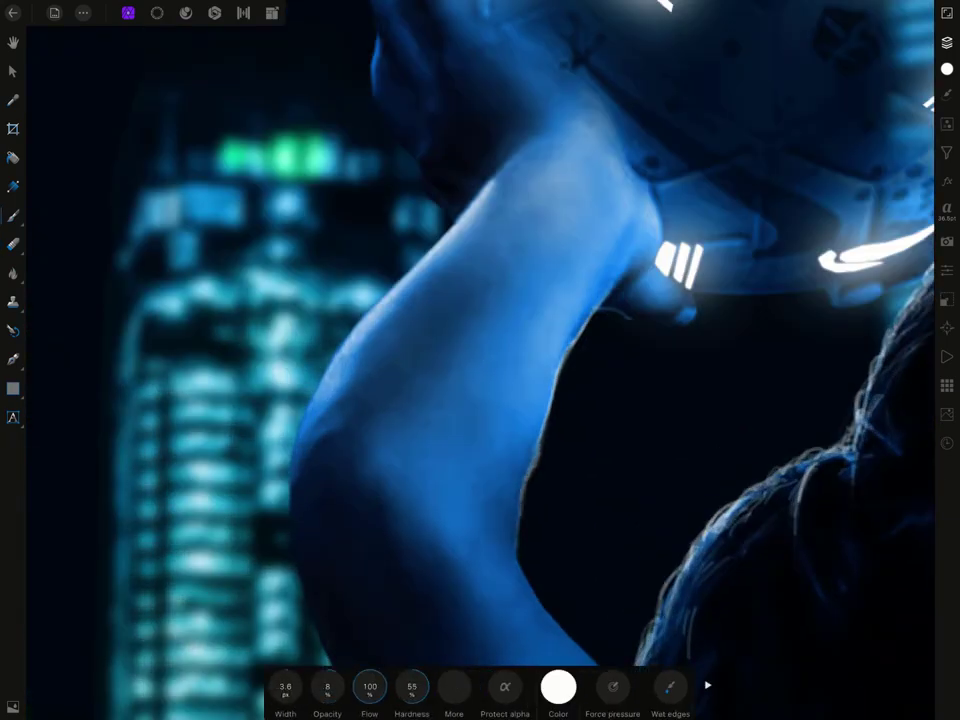
scroll(480, 360, up, 2)
scroll(480, 360, down, 3)
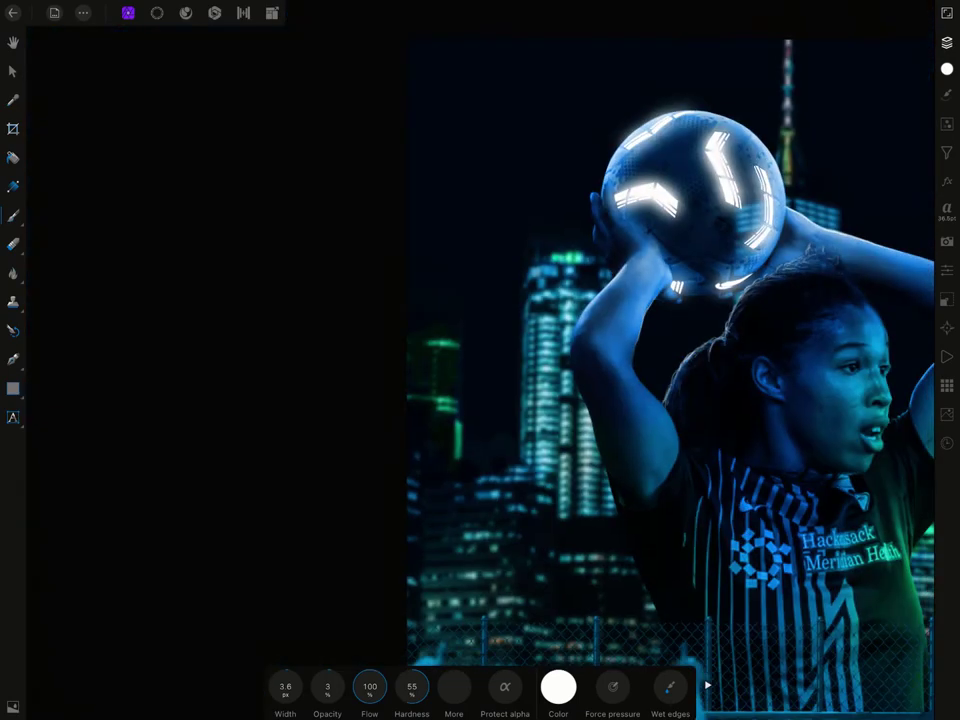
scroll(480, 360, up, 3)
scroll(583, 347, up, 2)
key(1)
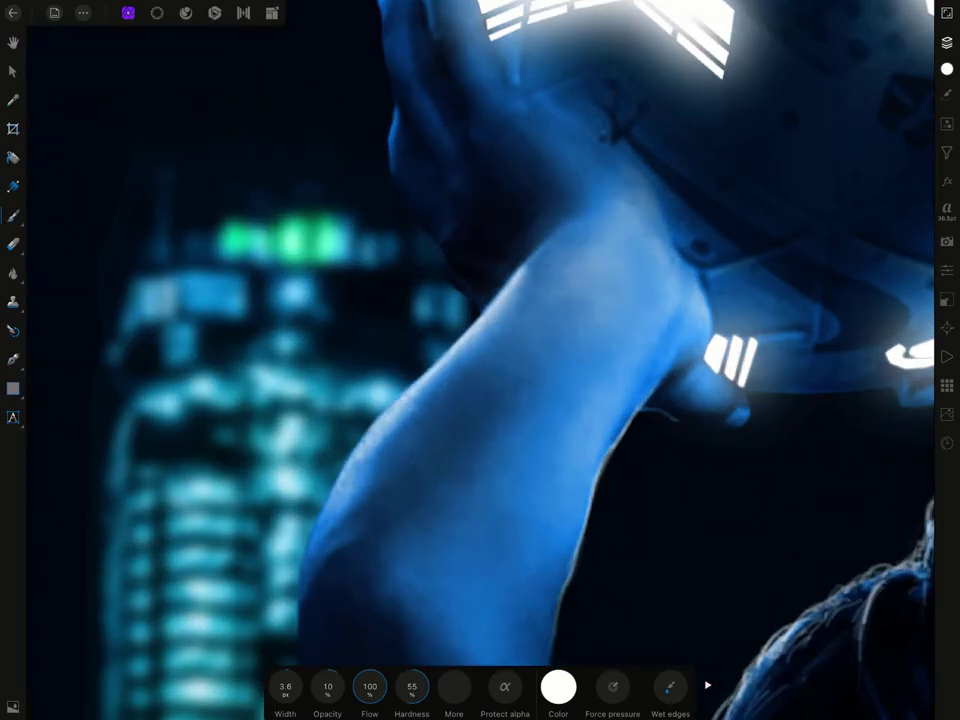
scroll(480, 360, down, 3)
Target the Pixel layer with the Paint Brush at 3% opacity
key(e)
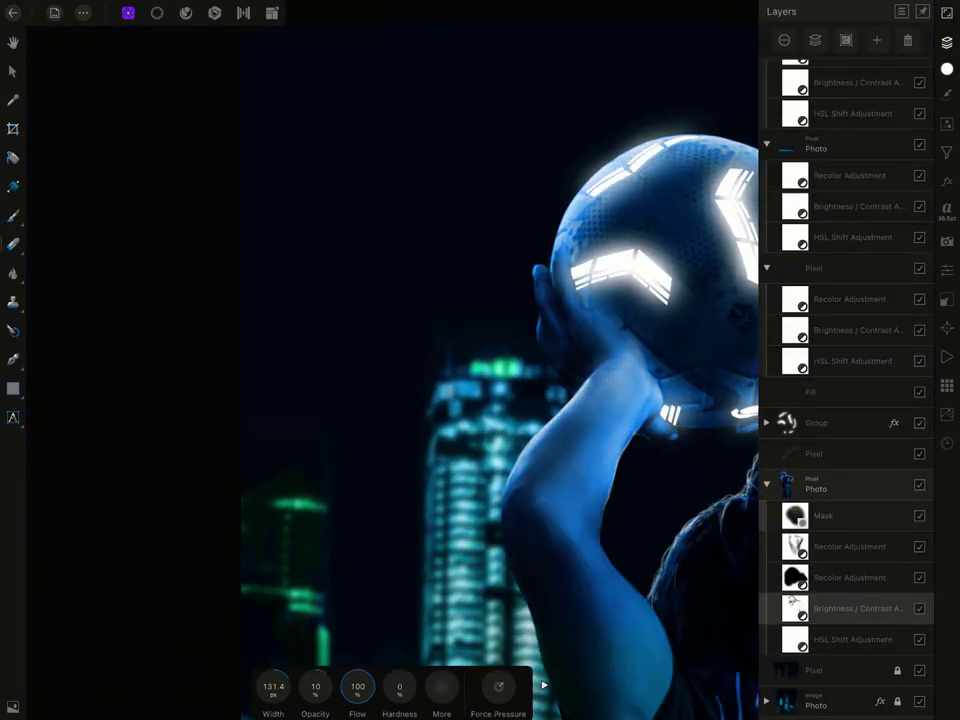
scroll(480, 360, down, 3)
scroll(480, 360, up, 3)
scroll(480, 360, up, 2)
key(b)
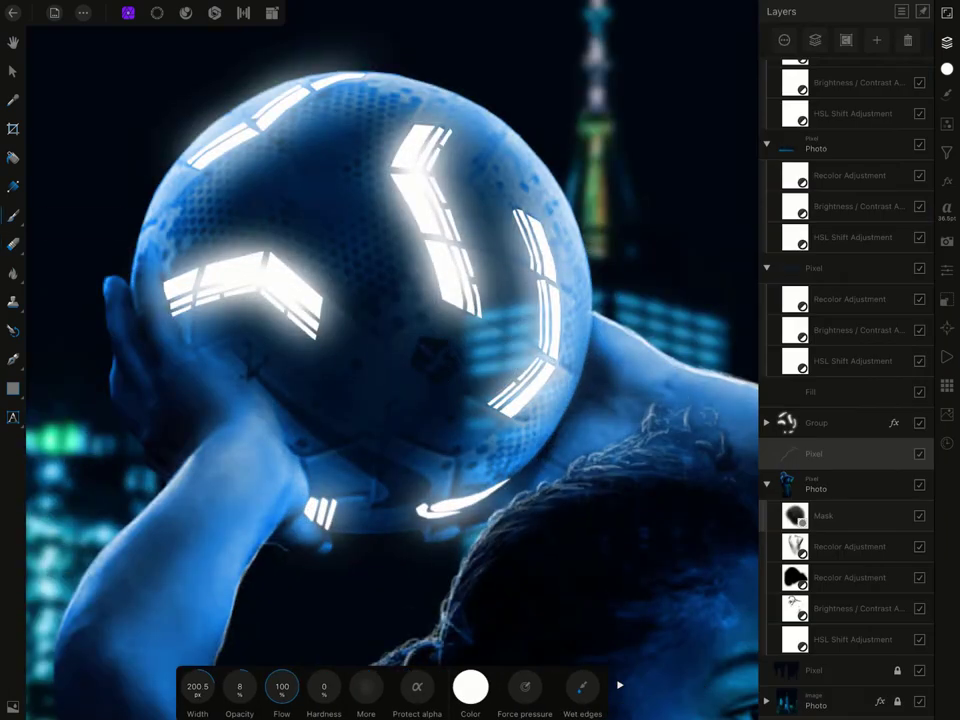
click(815, 453)
click(946, 41)
key(3)
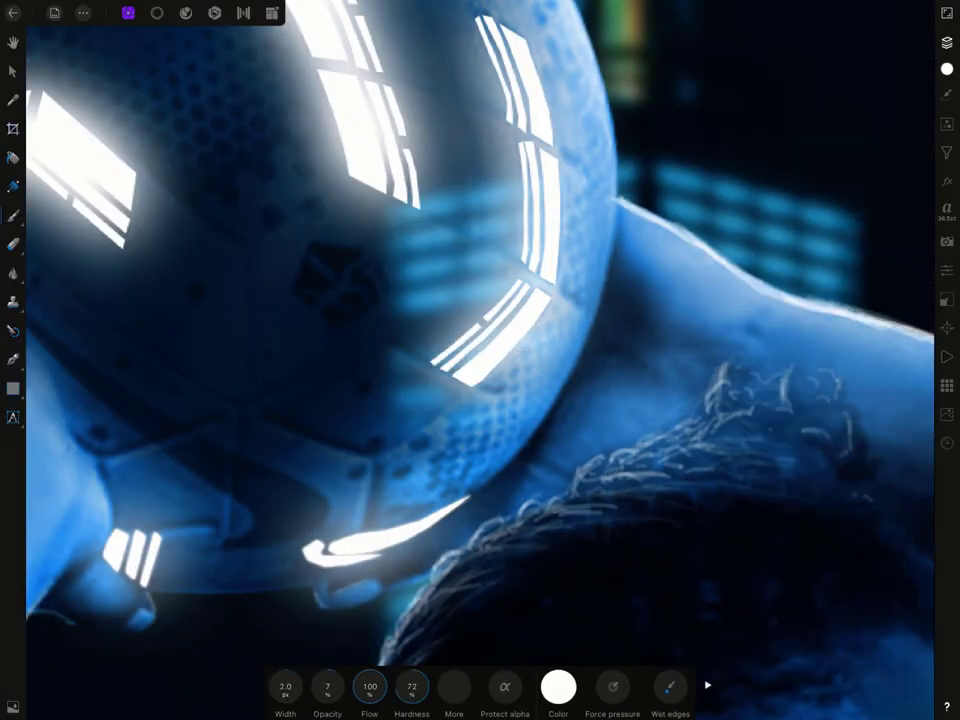
scroll(480, 360, down, 3)
scroll(480, 360, down, 3)
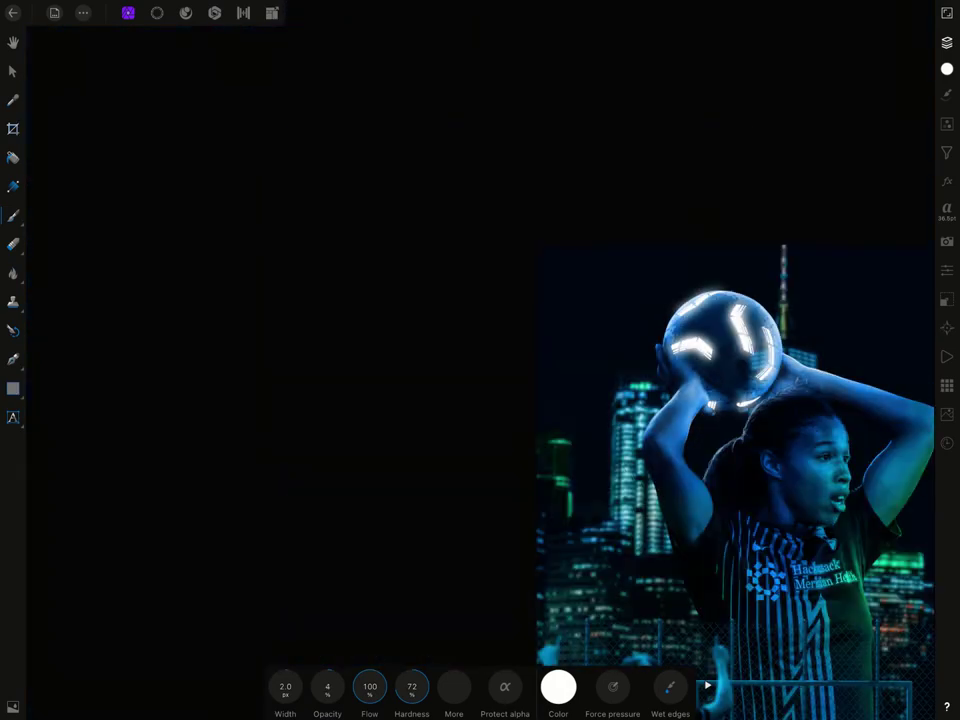
scroll(480, 360, up, 3)
scroll(480, 360, up, 3)
Alternate between the Erase Brush and Paint Brush, then bring up the Layers list
click(13, 243)
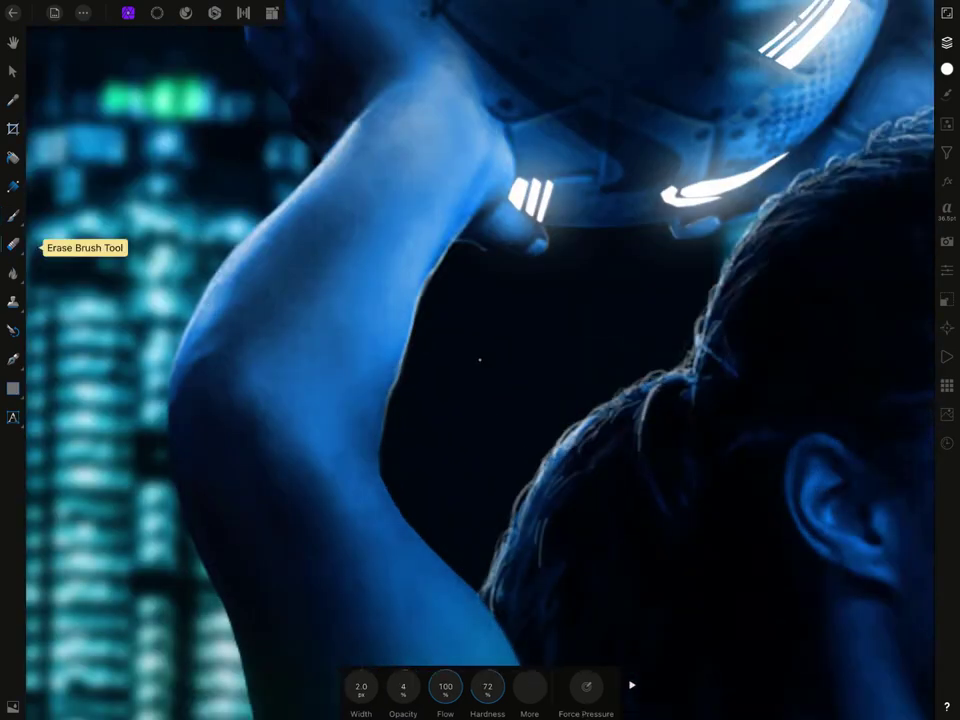
click(946, 41)
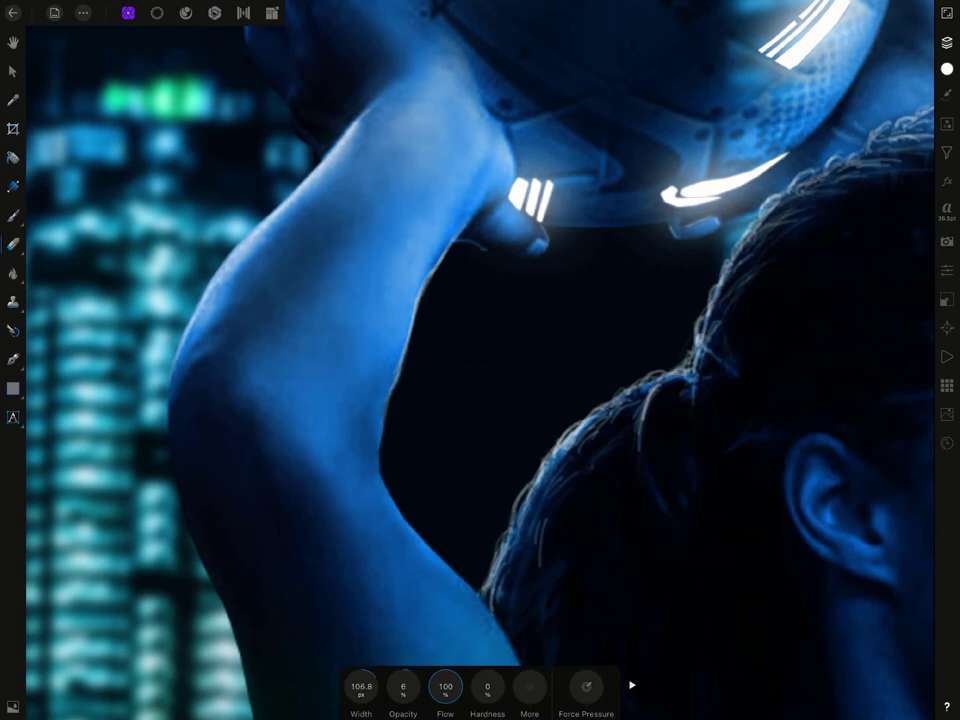
scroll(480, 360, down, 2)
scroll(480, 360, down, 2)
click(13, 215)
scroll(480, 360, up, 3)
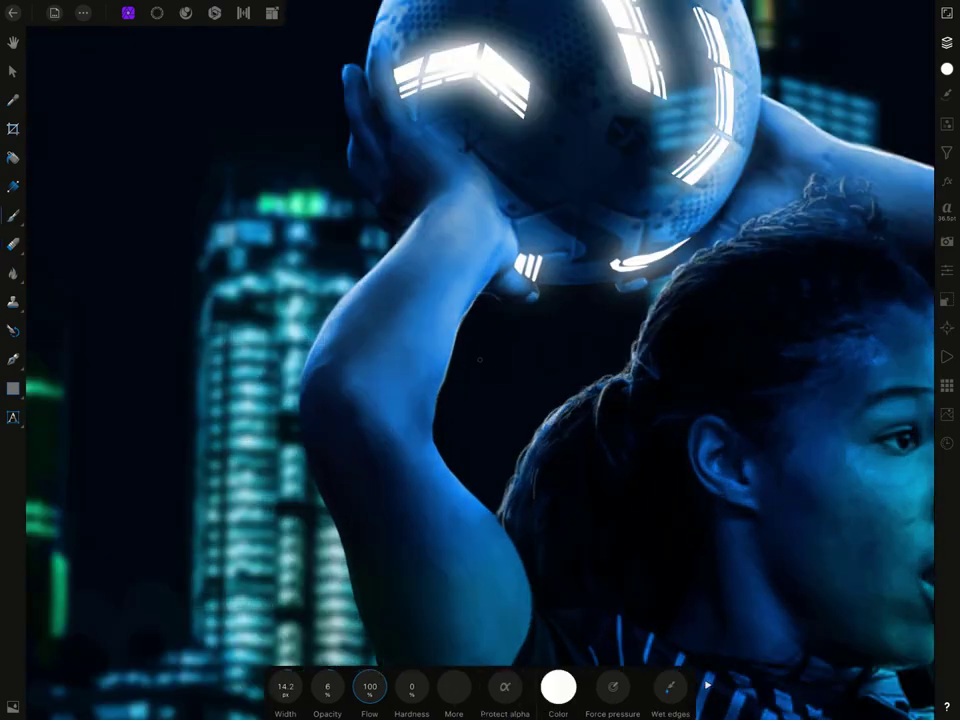
scroll(479, 359, up, 3)
click(947, 41)
Inspect the arm's rim light on the canvas with the interface hidden
key(Tab)
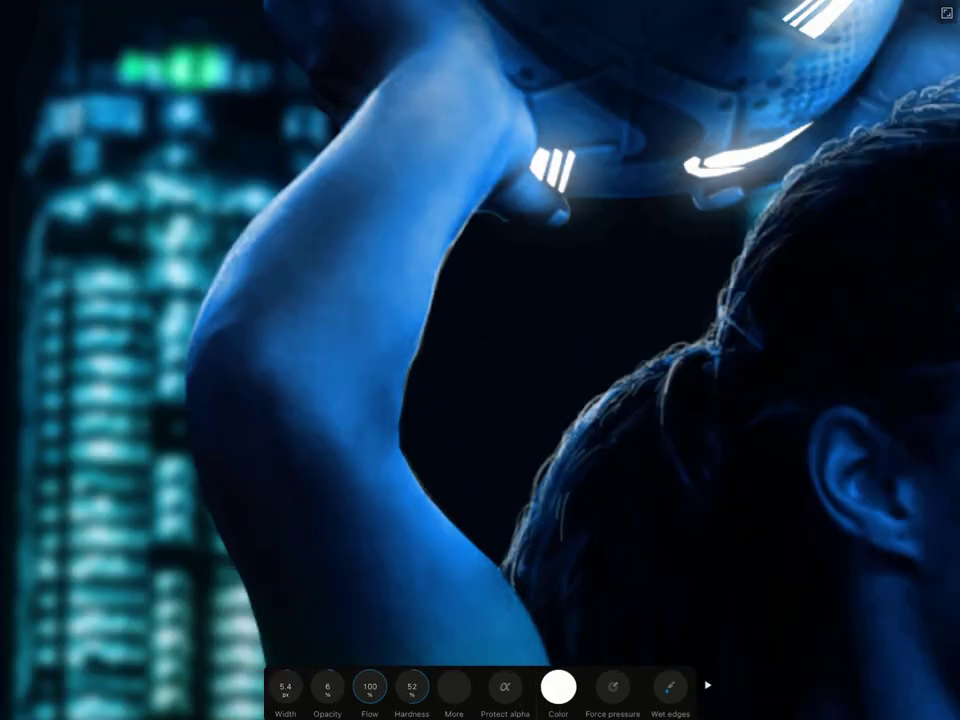
scroll(479, 359, down, 2)
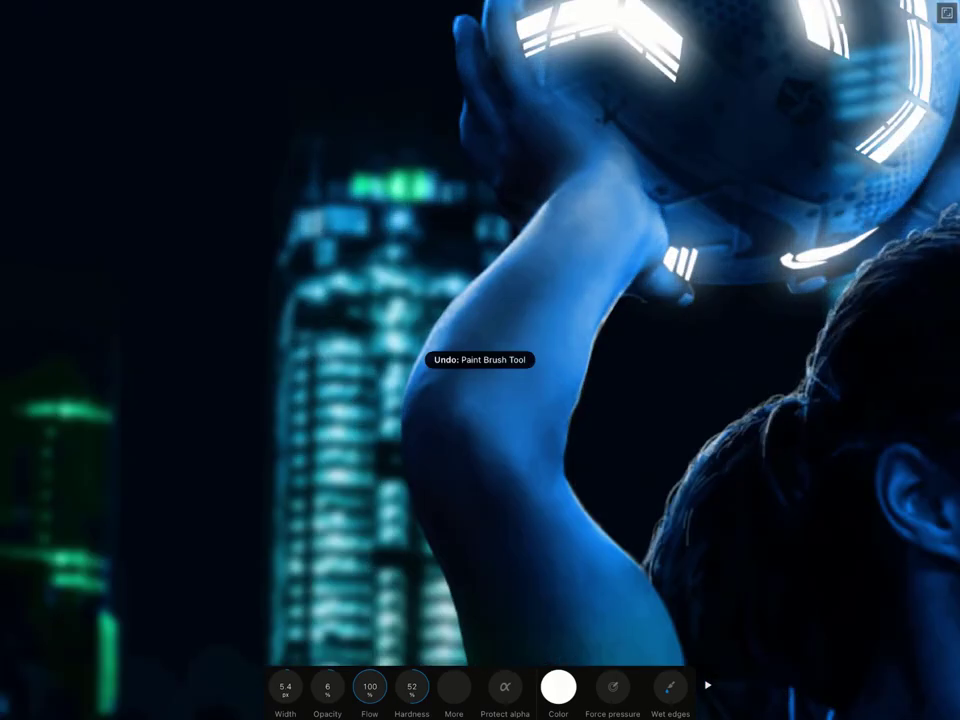
scroll(479, 359, down, 2)
scroll(479, 359, up, 2)
scroll(479, 359, down, 2)
scroll(479, 359, up, 3)
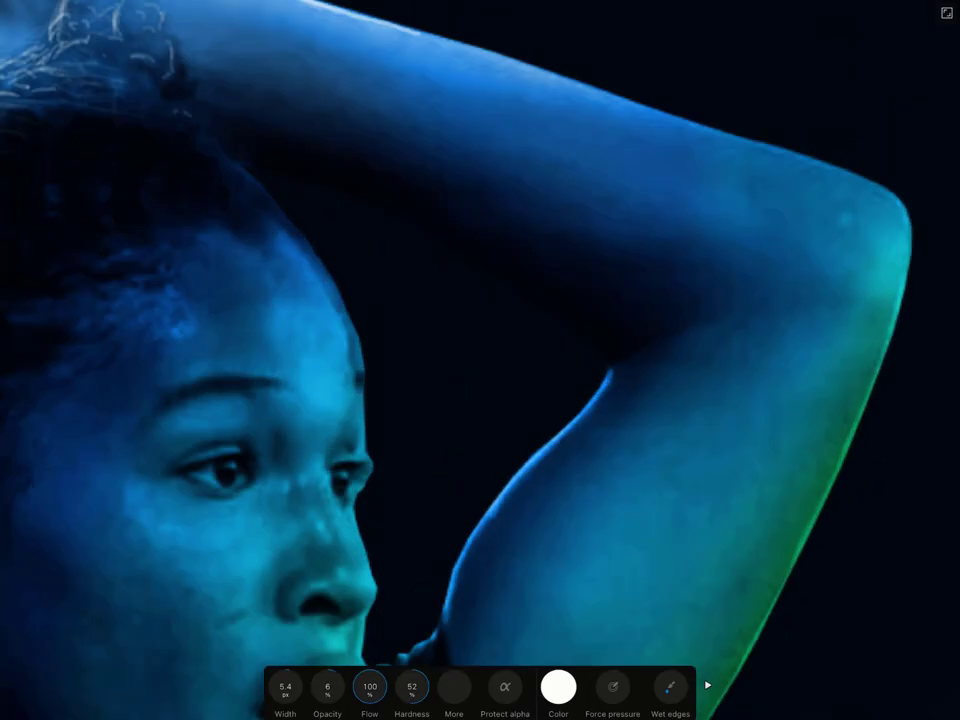
scroll(479, 359, down, 3)
scroll(479, 359, left, 2)
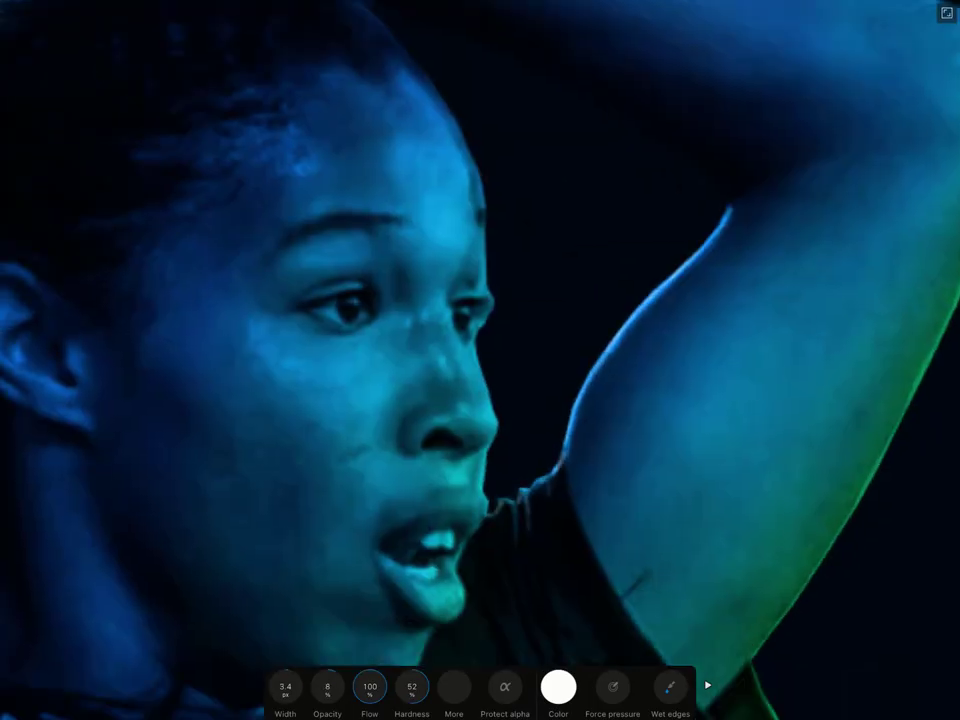
scroll(479, 359, down, 3)
scroll(479, 359, up, 3)
scroll(479, 359, down, 3)
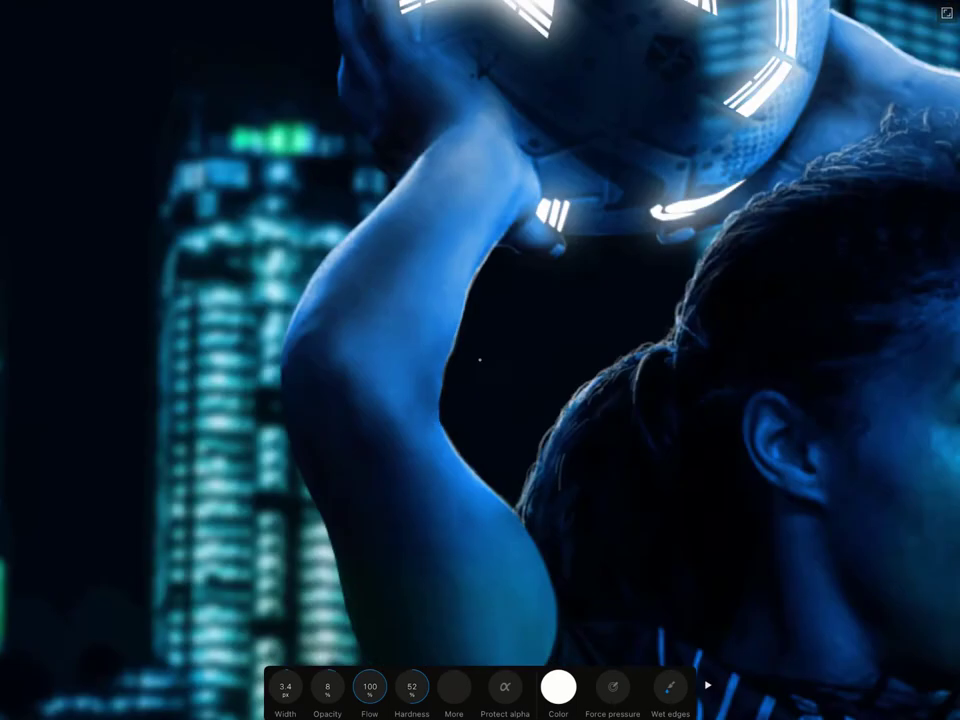
scroll(479, 359, up, 2)
scroll(479, 359, down, 3)
scroll(479, 359, up, 3)
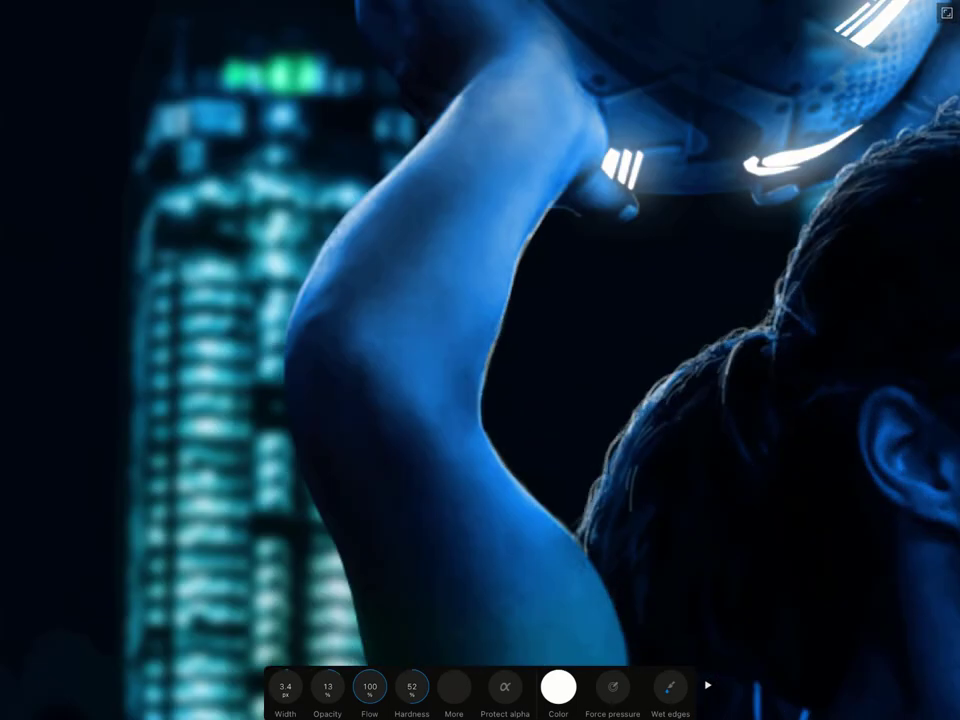
scroll(479, 359, down, 3)
scroll(479, 359, up, 3)
scroll(479, 359, down, 3)
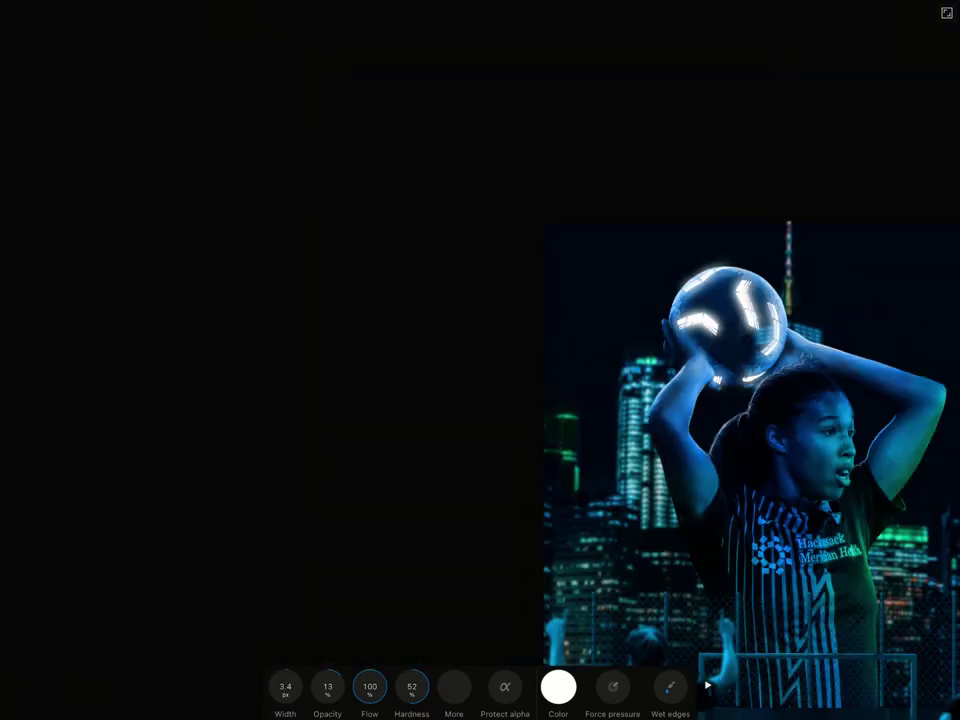
scroll(479, 359, up, 3)
scroll(479, 359, down, 3)
scroll(479, 359, up, 2)
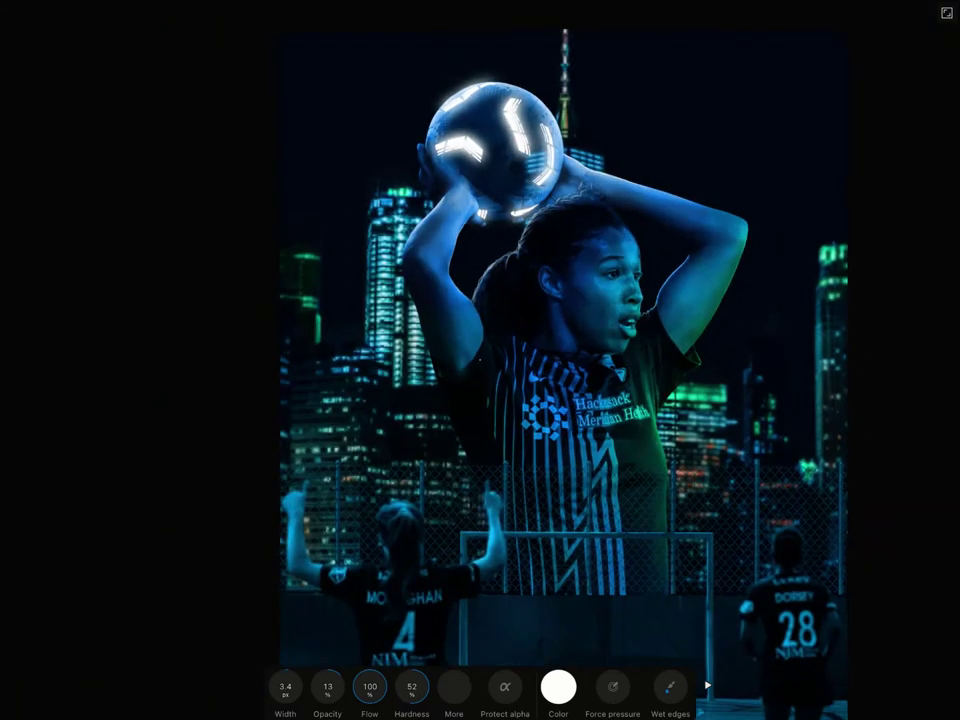
key(Tab)
Switch to the Erase Brush and select the Brightness/Contrast adjustment layer
click(947, 42)
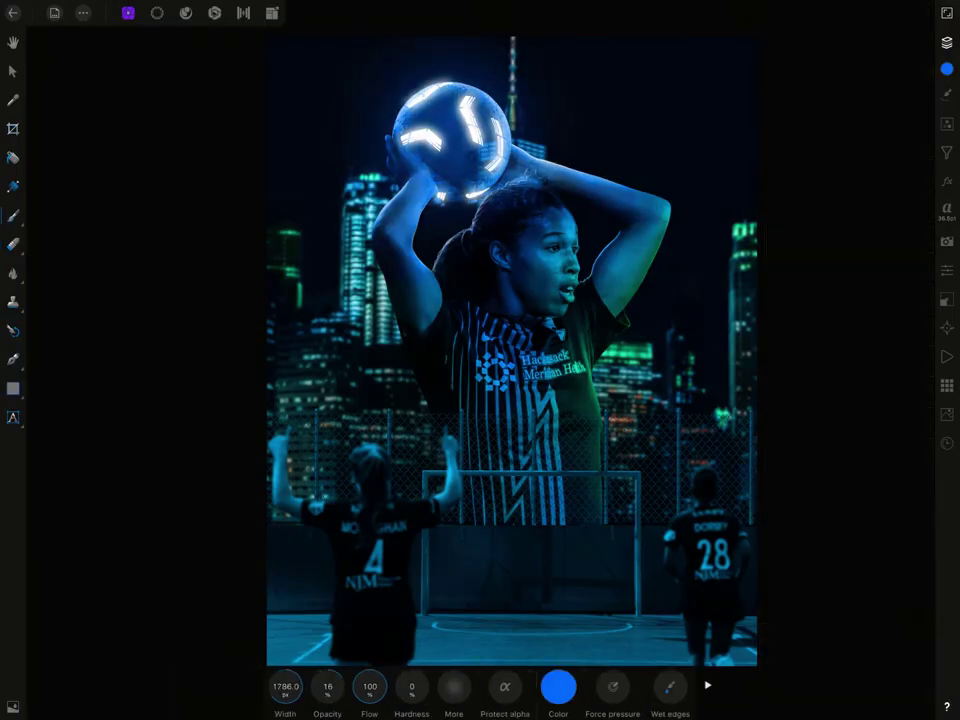
key(e)
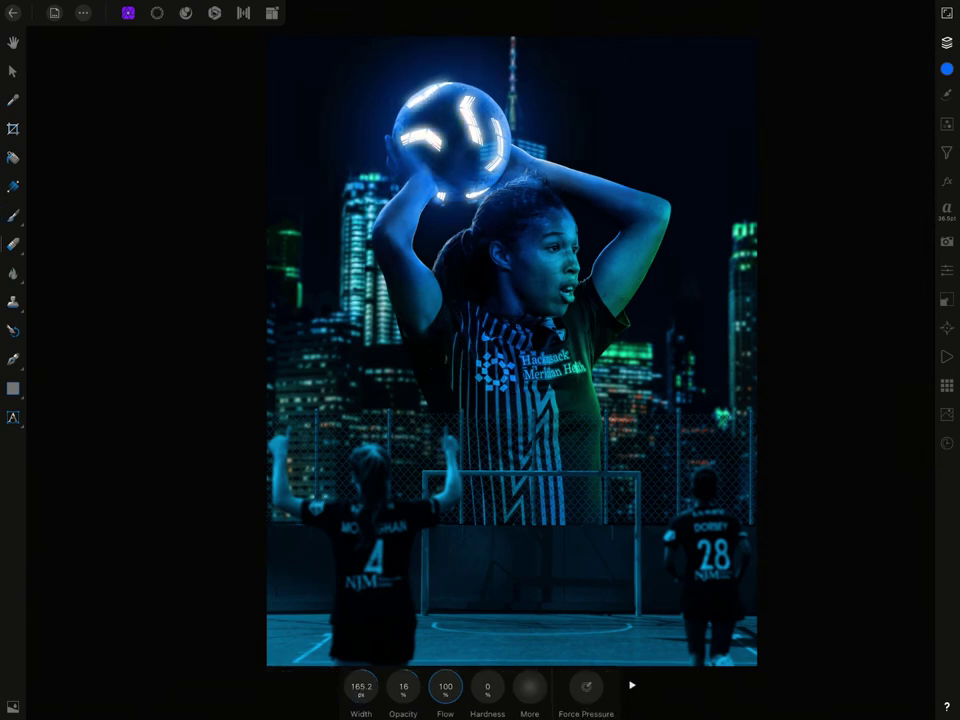
click(947, 42)
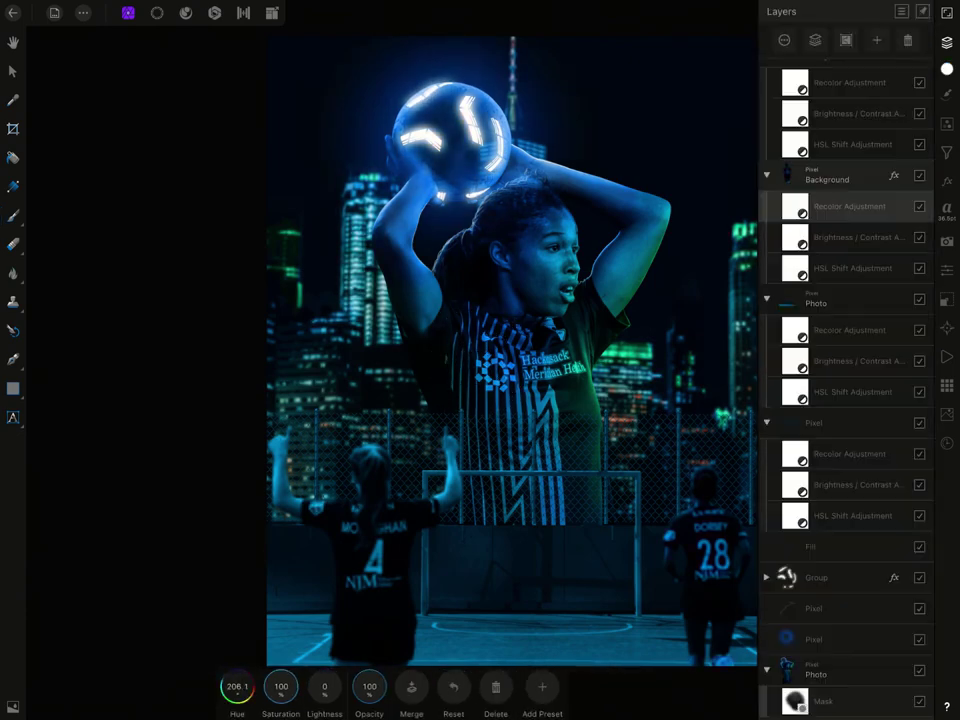
click(947, 42)
click(846, 371)
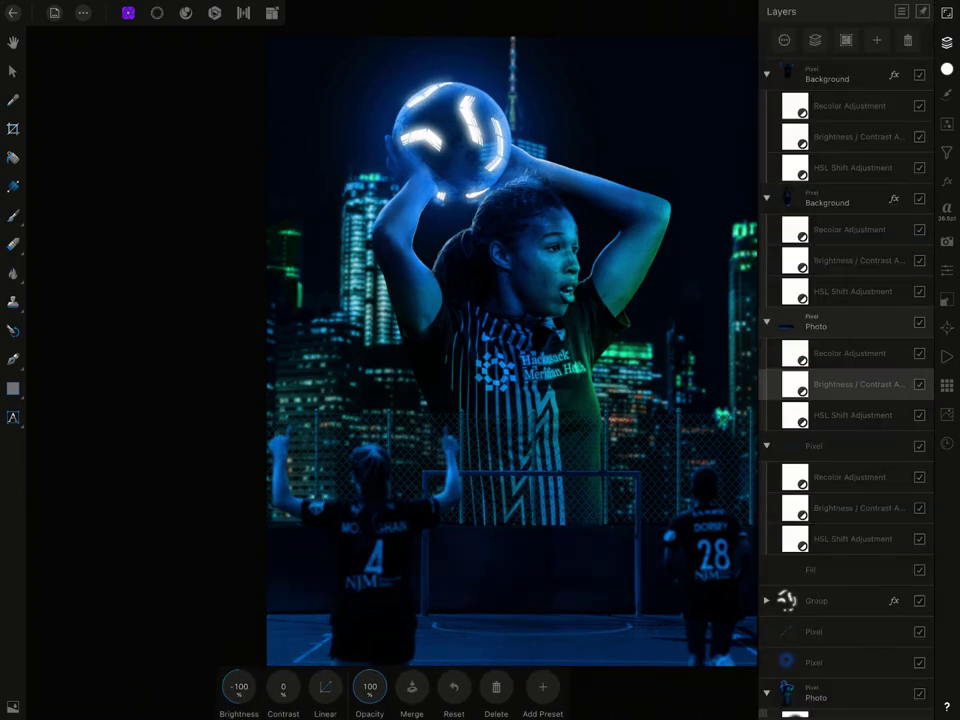
click(947, 42)
Select a layer near the top of the stack and review the composite full-screen
click(947, 42)
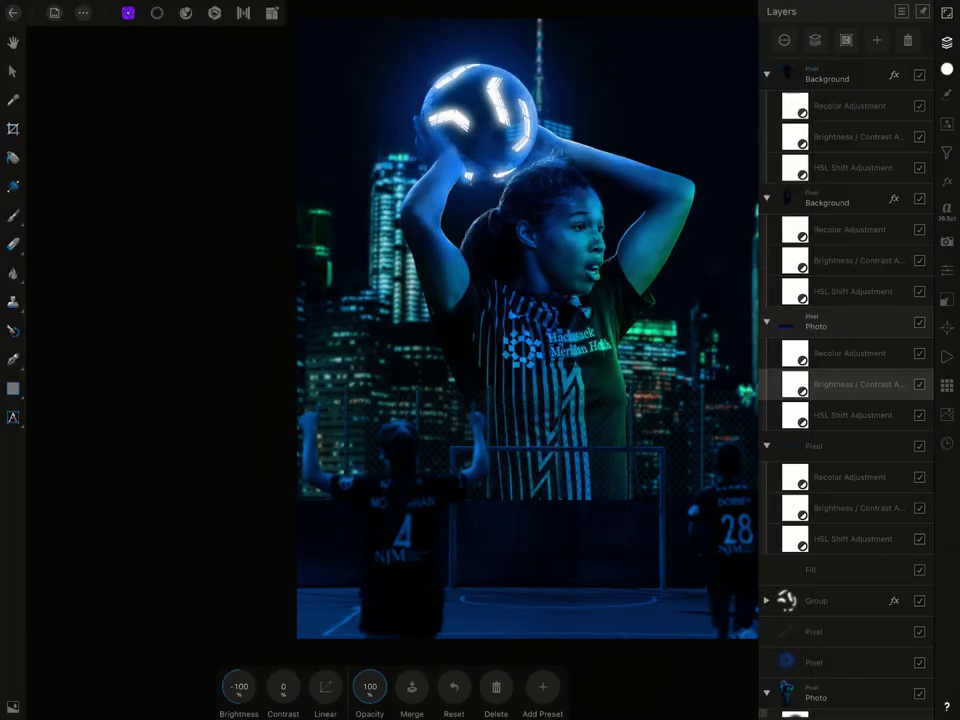
click(850, 137)
click(947, 42)
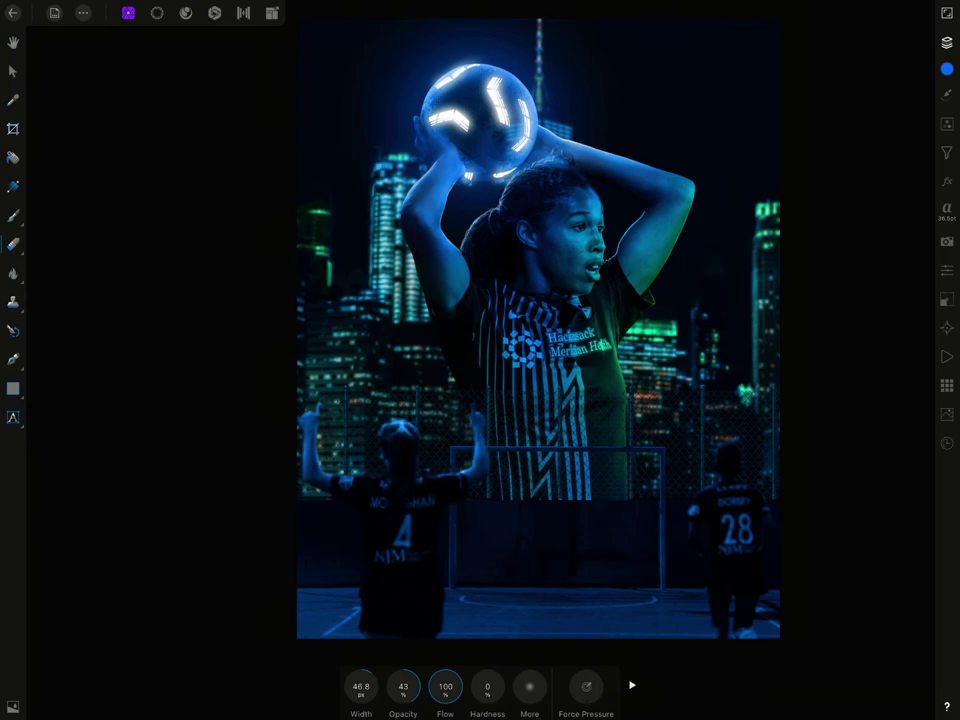
click(947, 13)
scroll(702, 552, up, 3)
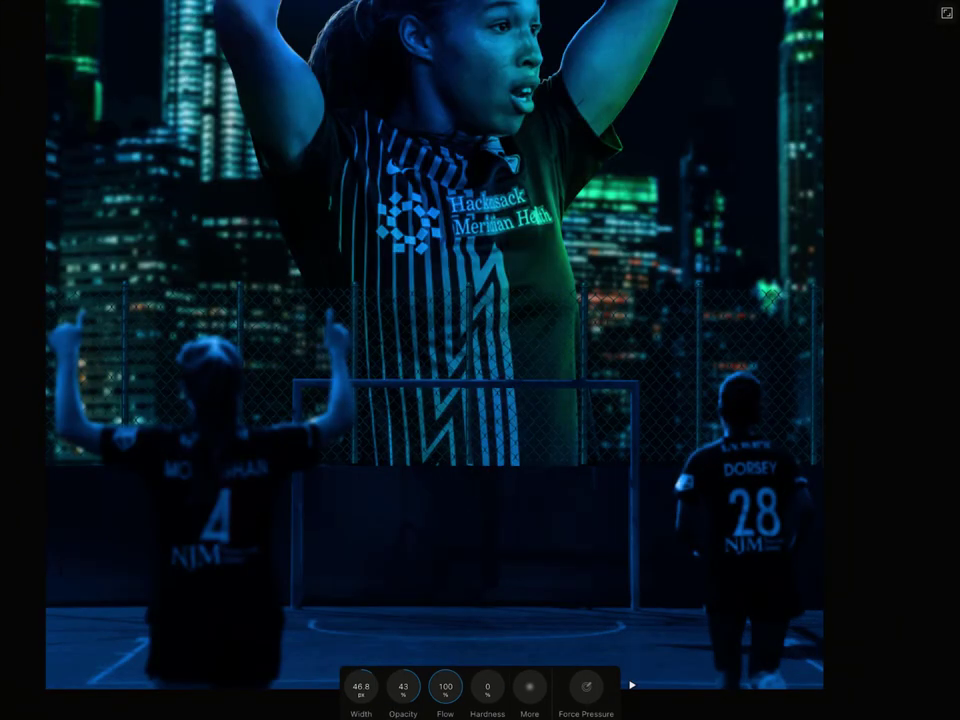
scroll(480, 360, down, 5)
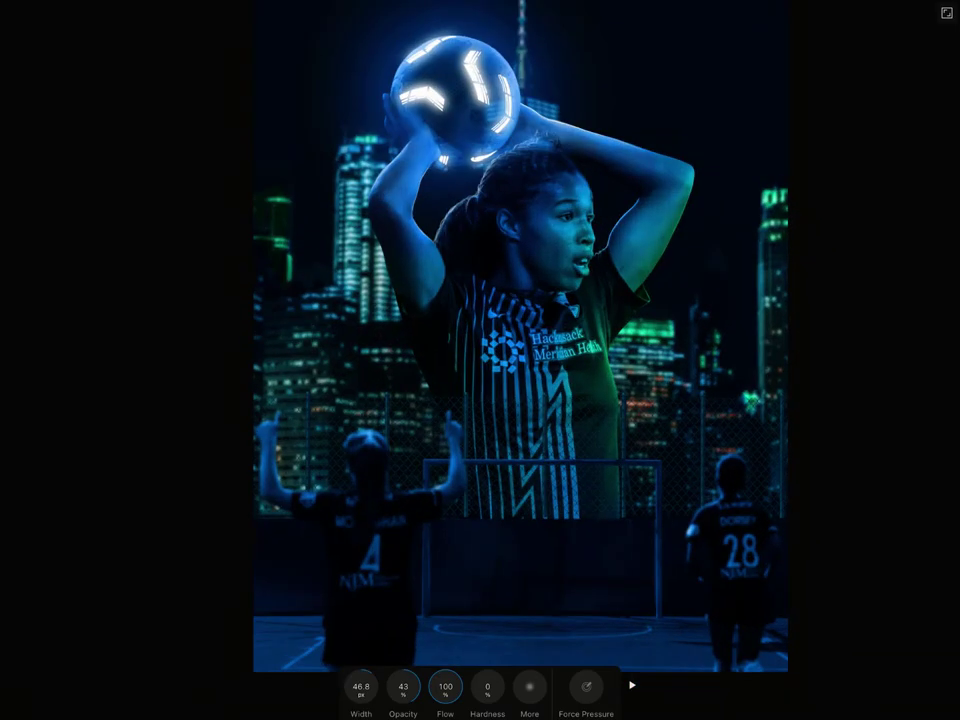
click(947, 13)
click(947, 42)
In the Develop persona, set Clarity to 100%, Tint to -50% and Highlights to -20%
click(186, 12)
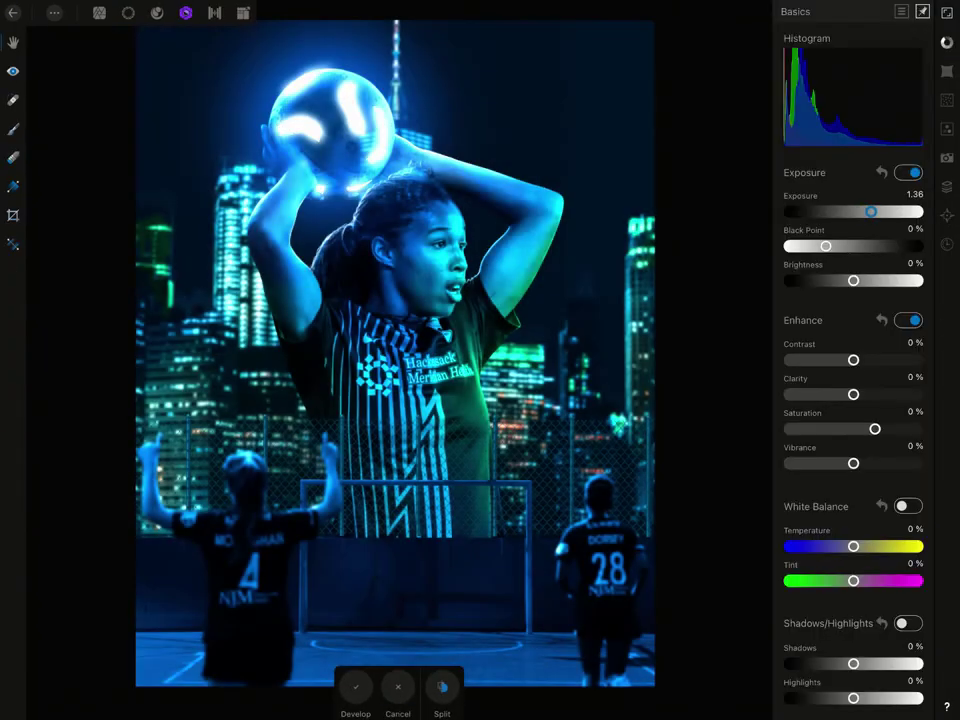
drag(853, 394, 918, 394)
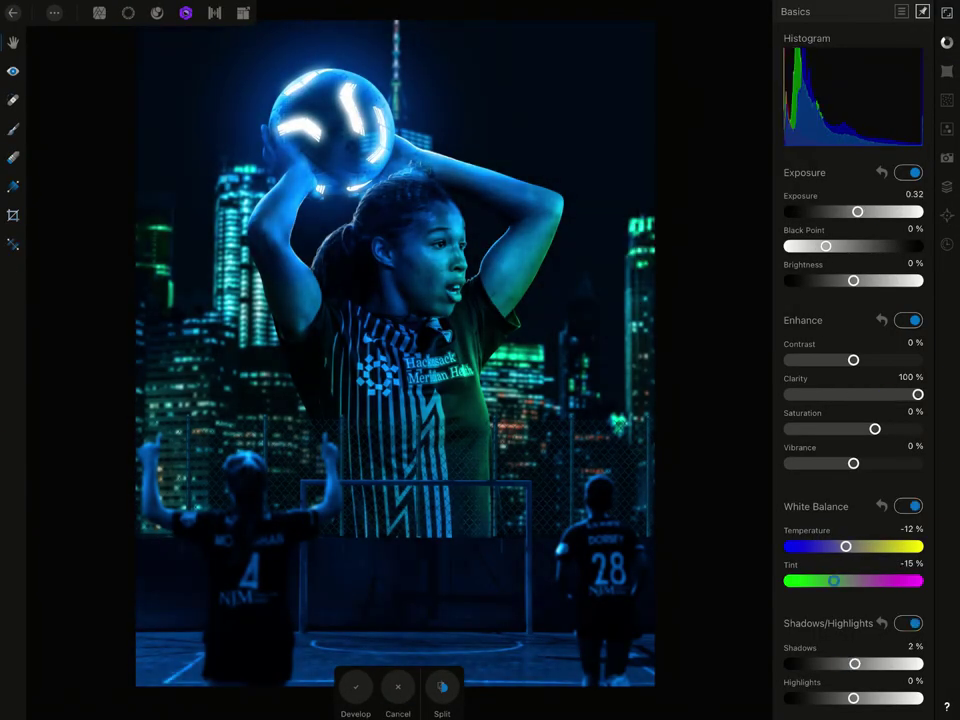
drag(833, 580, 789, 580)
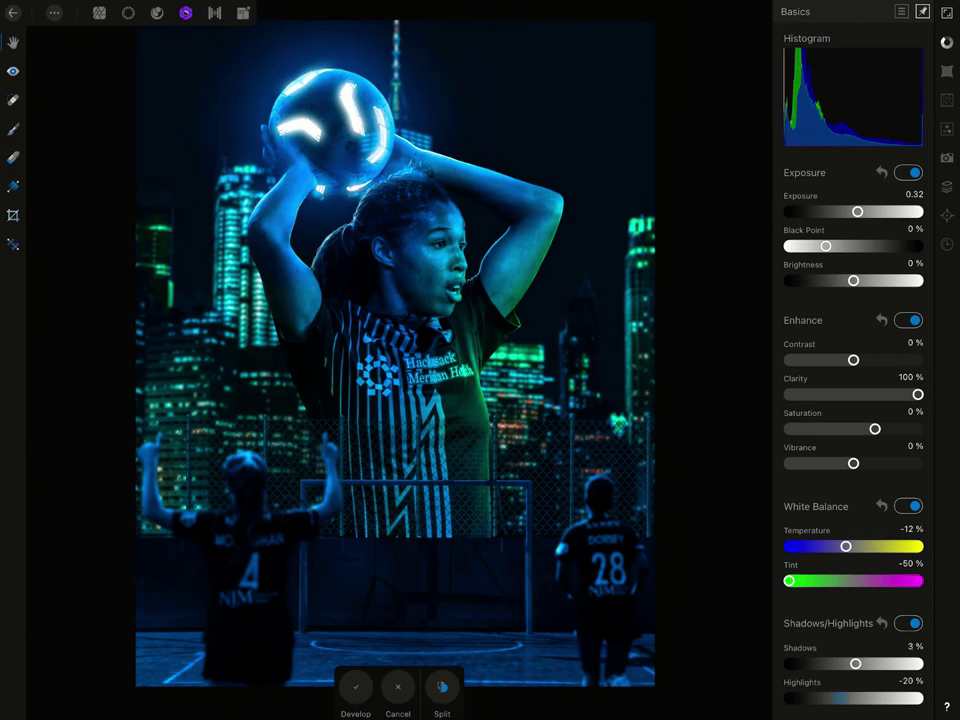
drag(840, 698, 857, 698)
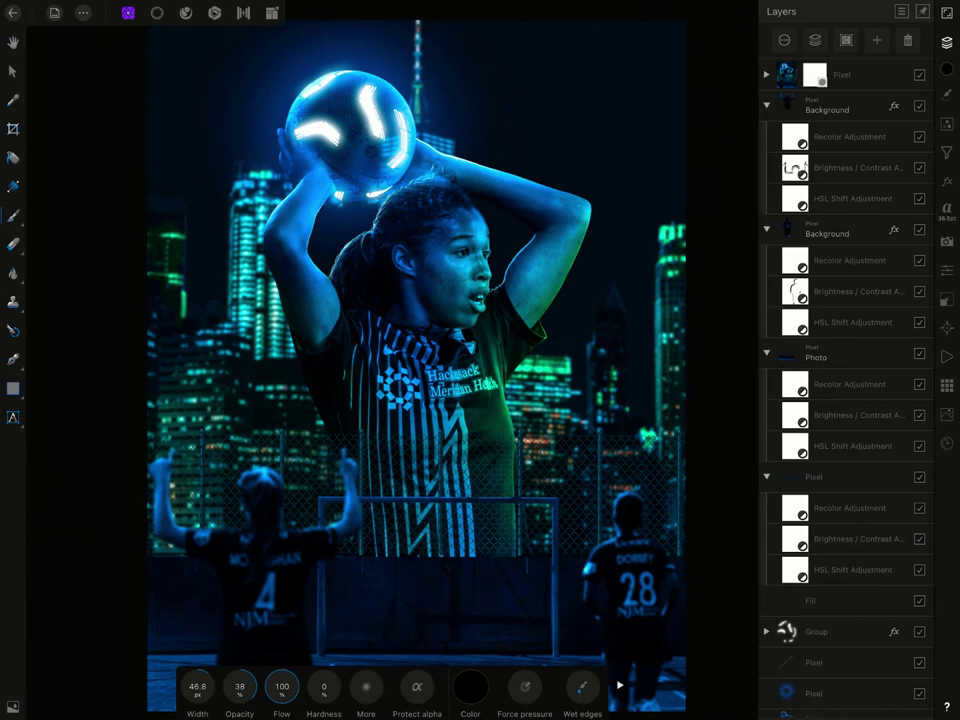
Darken the image edges with a large black brush at about 21% opacity
click(946, 42)
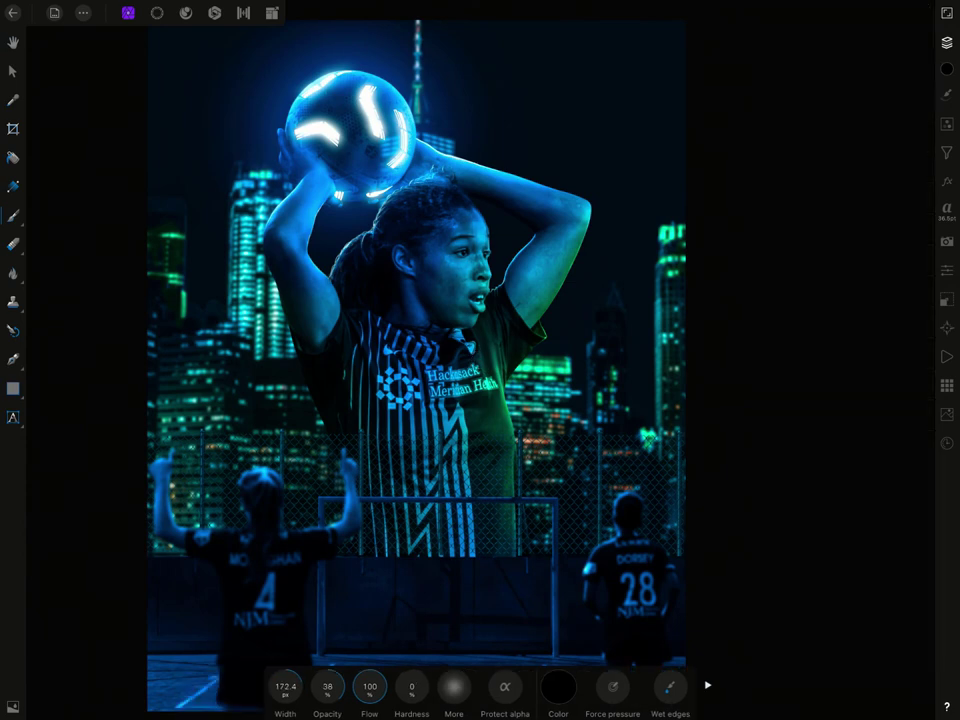
scroll(416, 365, down, 2)
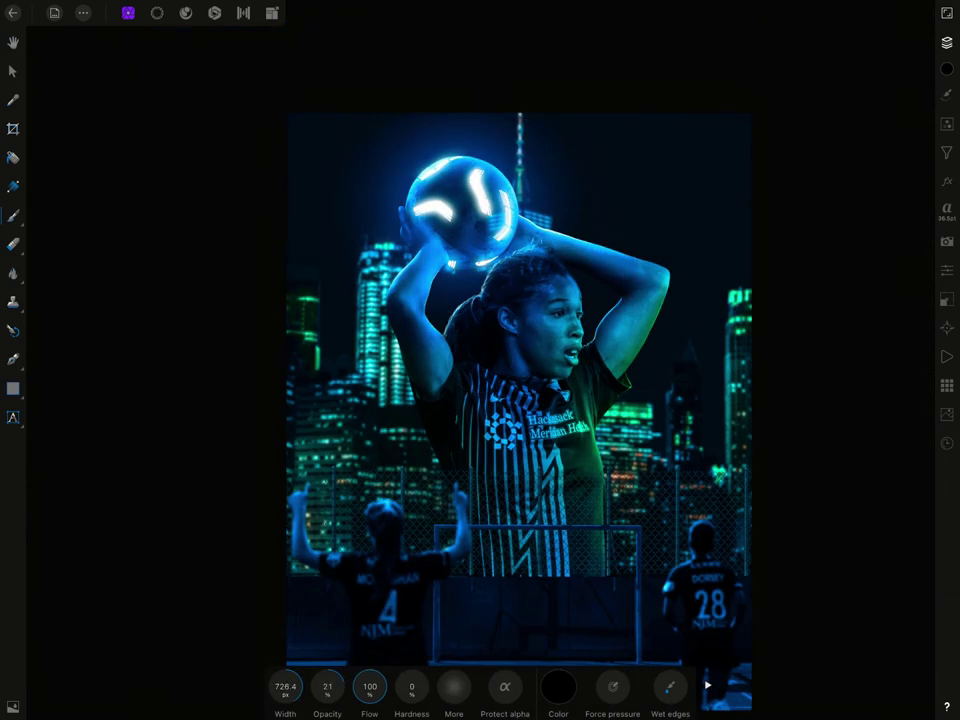
drag(480, 360, 500, 340)
scroll(480, 358, down, 3)
scroll(480, 358, up, 3)
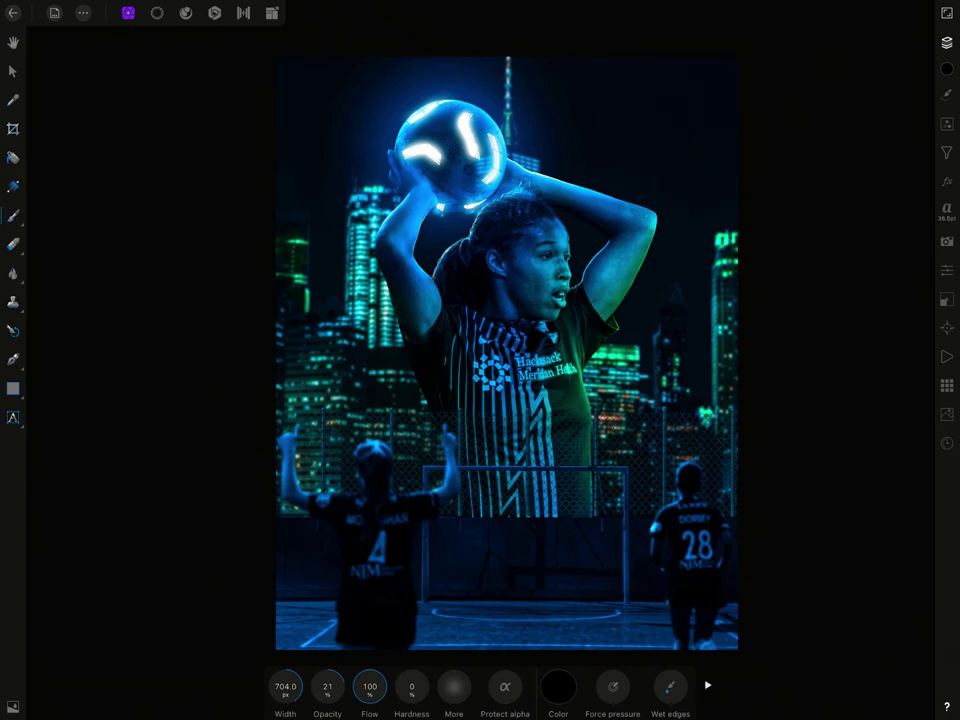
scroll(832, 469, up, 2)
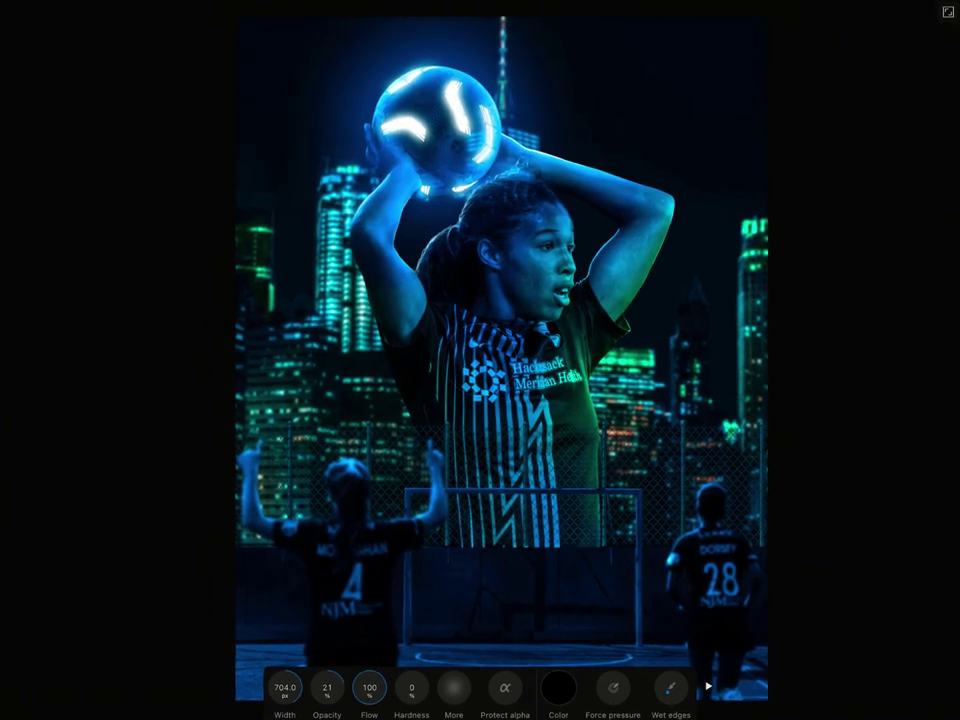